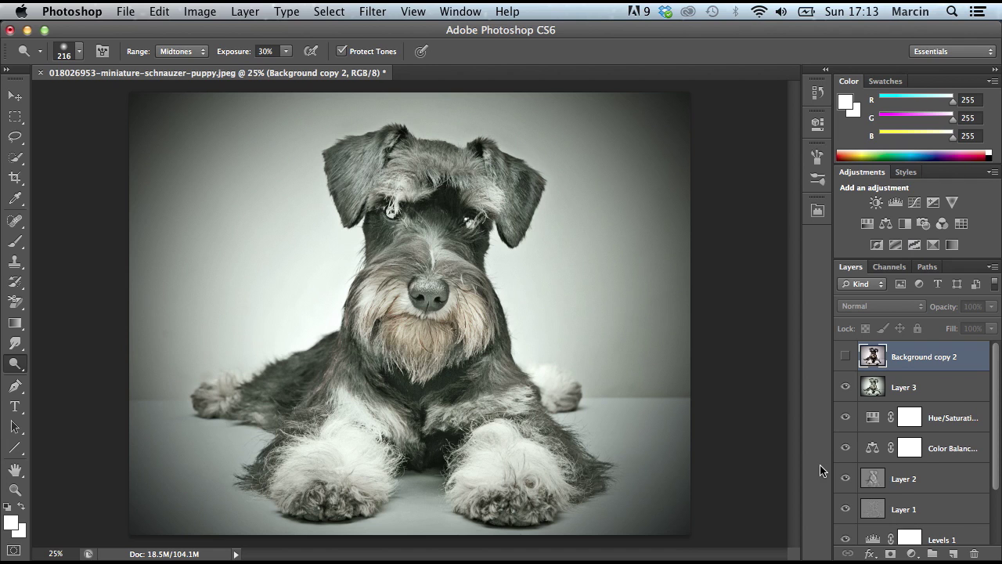
Toggle the untouched copy on and off to compare the original with the retouched version.
{"action": "left_click", "coordinate": [844, 356]}
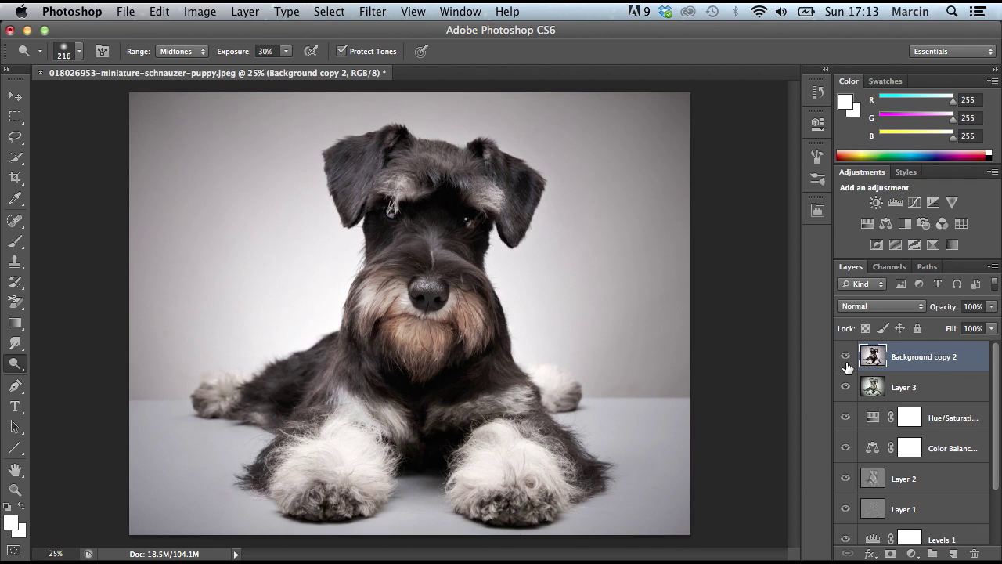
{"action": "left_click", "coordinate": [845, 357]}
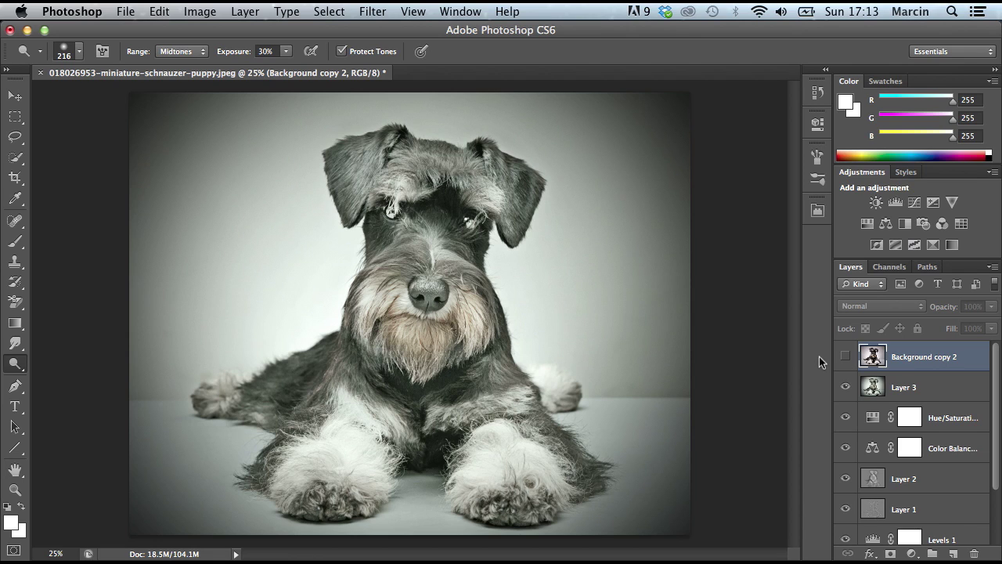
{"action": "left_click_drag", "start_coordinate": [997, 374], "coordinate": [996, 425]}
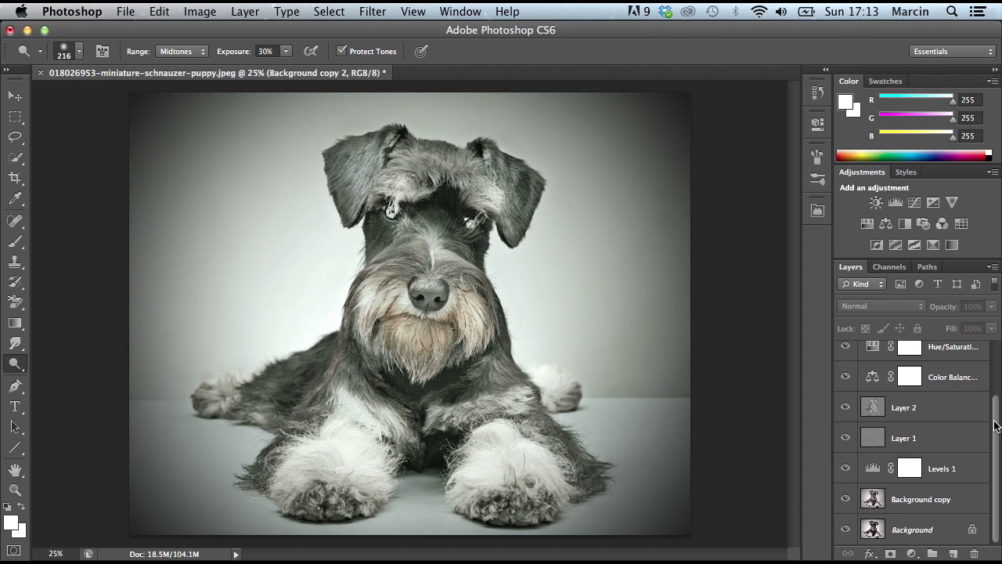
Select every layer above Background and delete them, confirming Yes.
{"action": "left_click", "coordinate": [962, 501], "text": "shift"}
{"action": "right_click", "coordinate": [951, 467]}
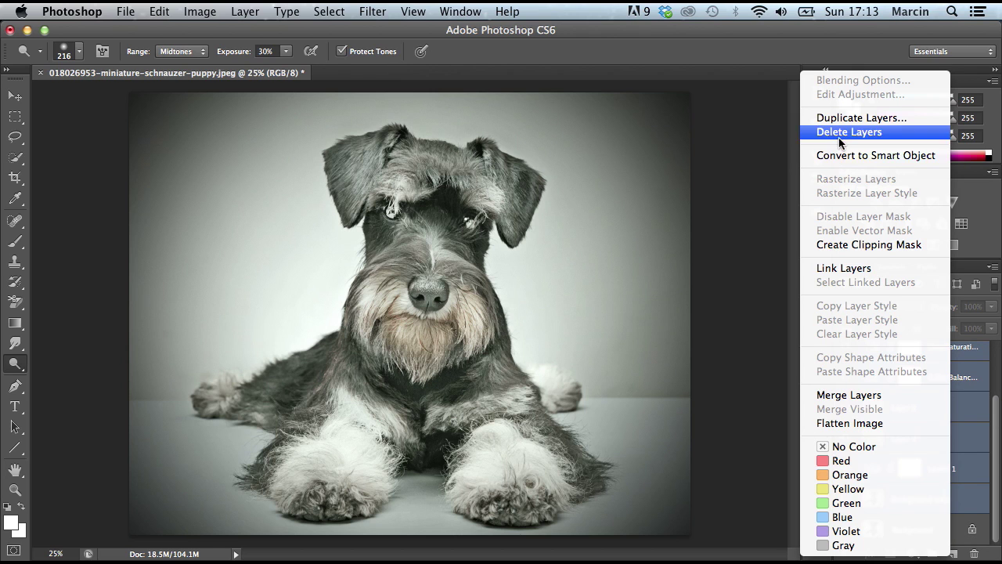
{"action": "left_click", "coordinate": [839, 133]}
{"action": "left_click", "coordinate": [630, 228]}
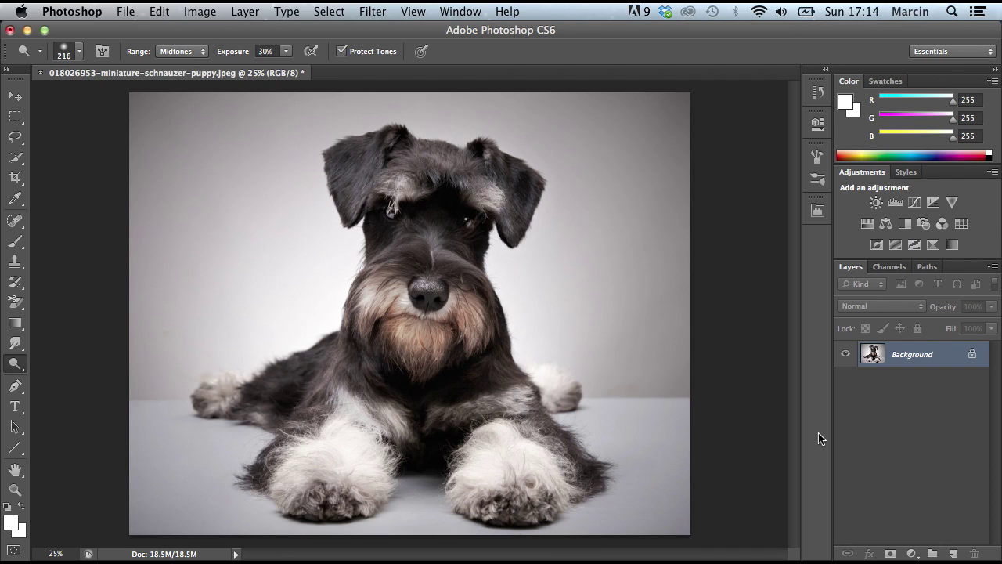
Duplicate the Background layer as Background copy.
{"action": "right_click", "coordinate": [907, 349]}
{"action": "left_click", "coordinate": [883, 378]}
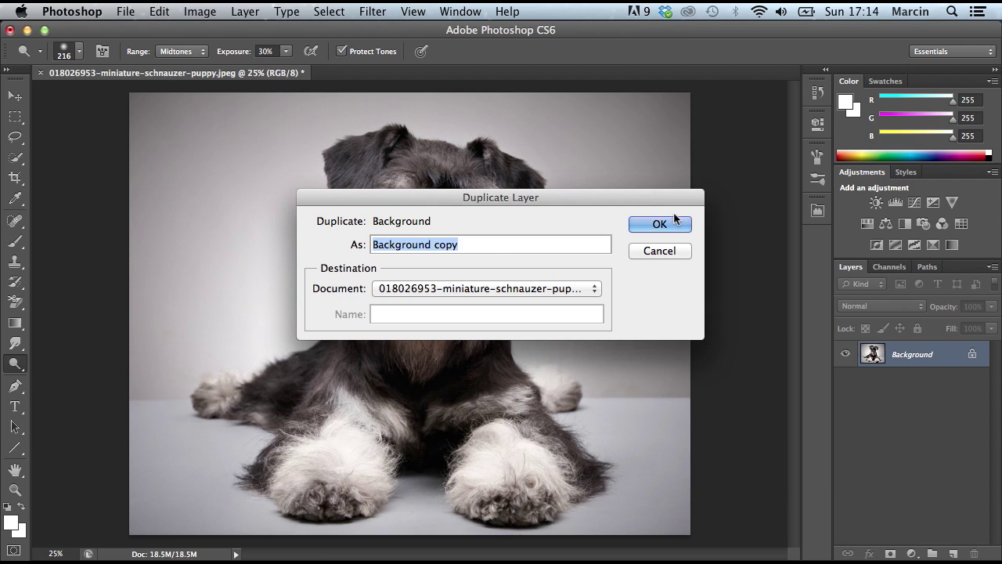
{"action": "left_click", "coordinate": [658, 224]}
Rename the copy layer to 'highlights & shadows'.
{"action": "double_click", "coordinate": [921, 358]}
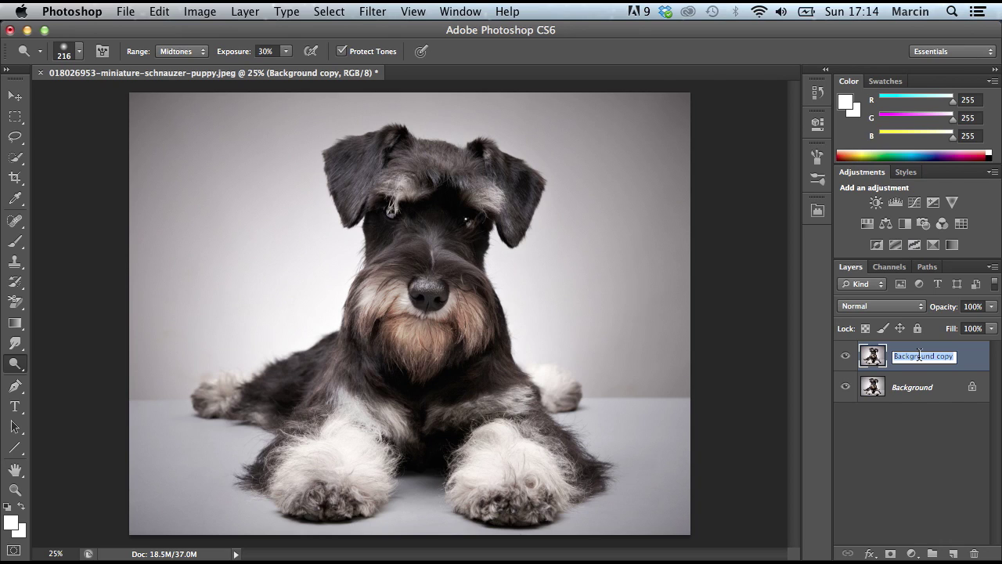
{"action": "type", "text": "highlights"}
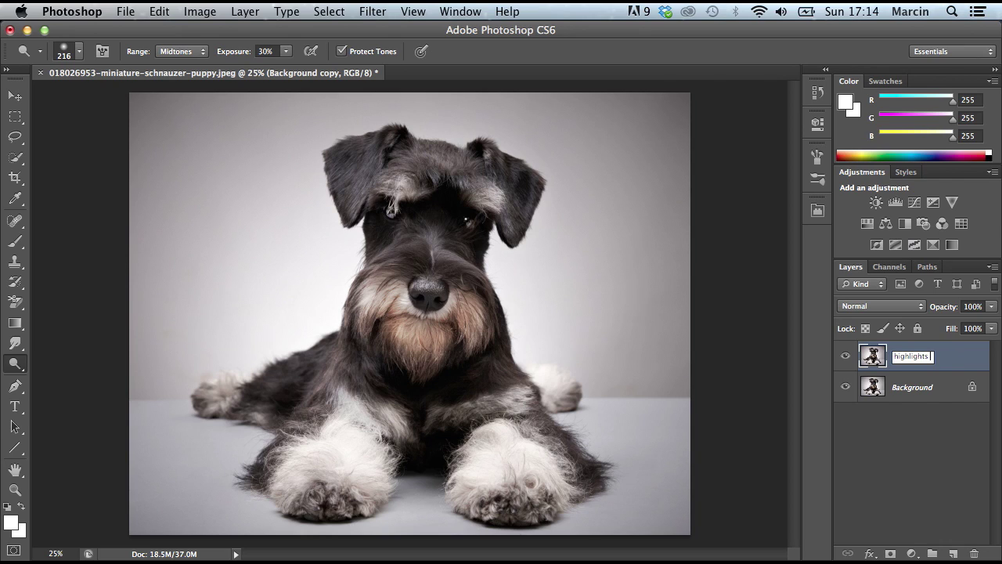
{"action": "type", "text": " & shadows"}
{"action": "key", "text": "Return"}
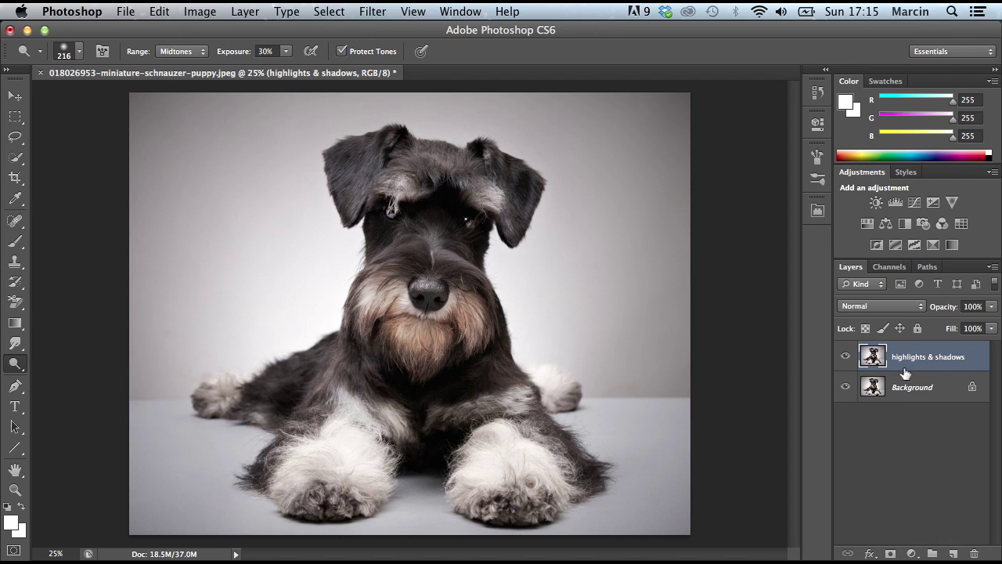
Open Image > Adjustments > Shadows/Highlights with Show More Options enabled.
{"action": "left_click", "coordinate": [195, 12]}
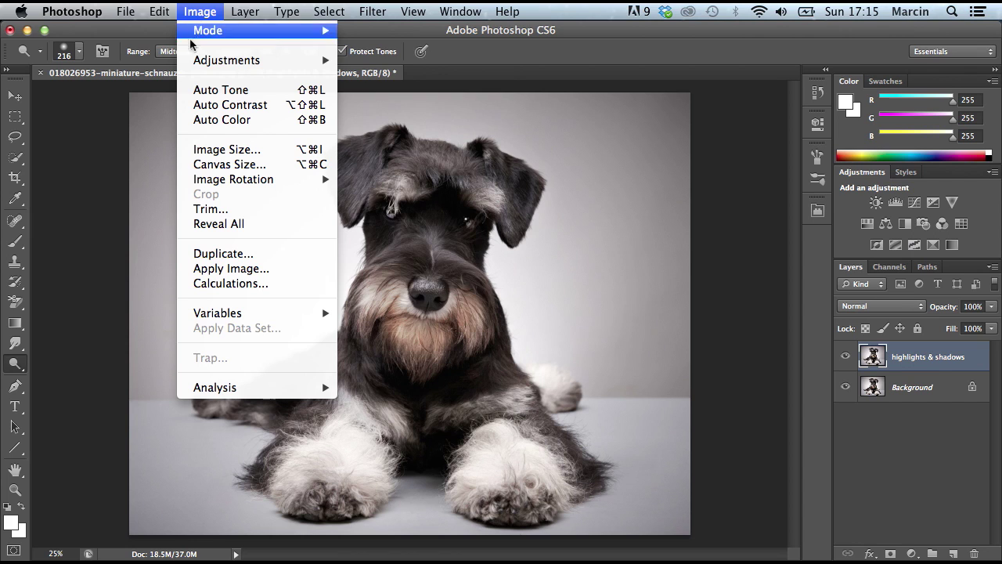
{"action": "mouse_move", "coordinate": [210, 62]}
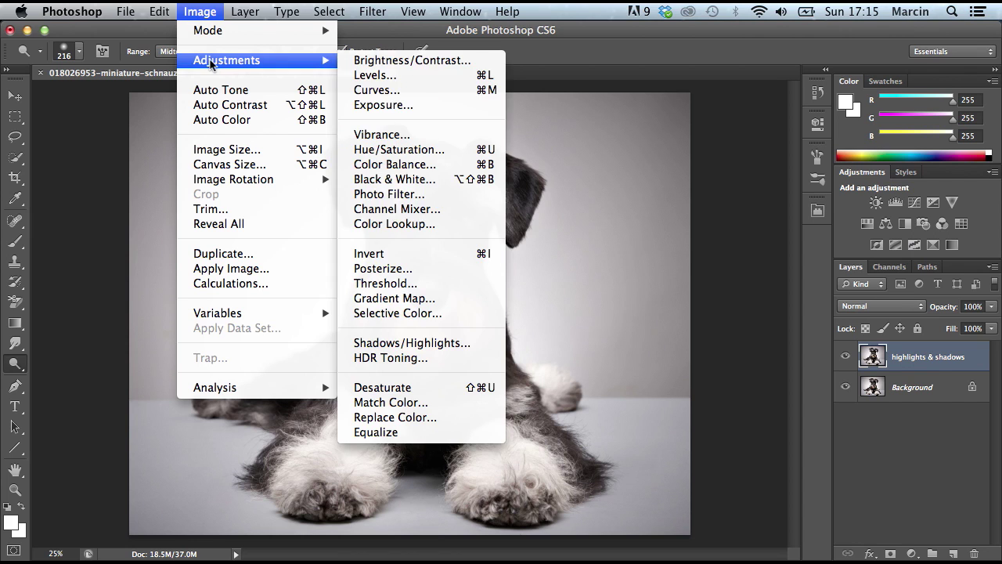
{"action": "left_click", "coordinate": [436, 344]}
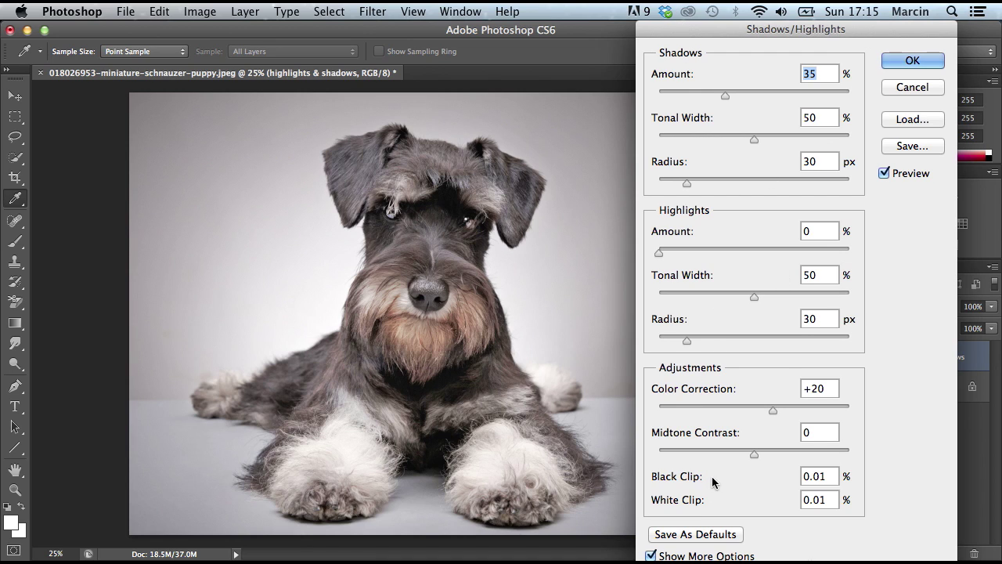
{"action": "left_click", "coordinate": [650, 556]}
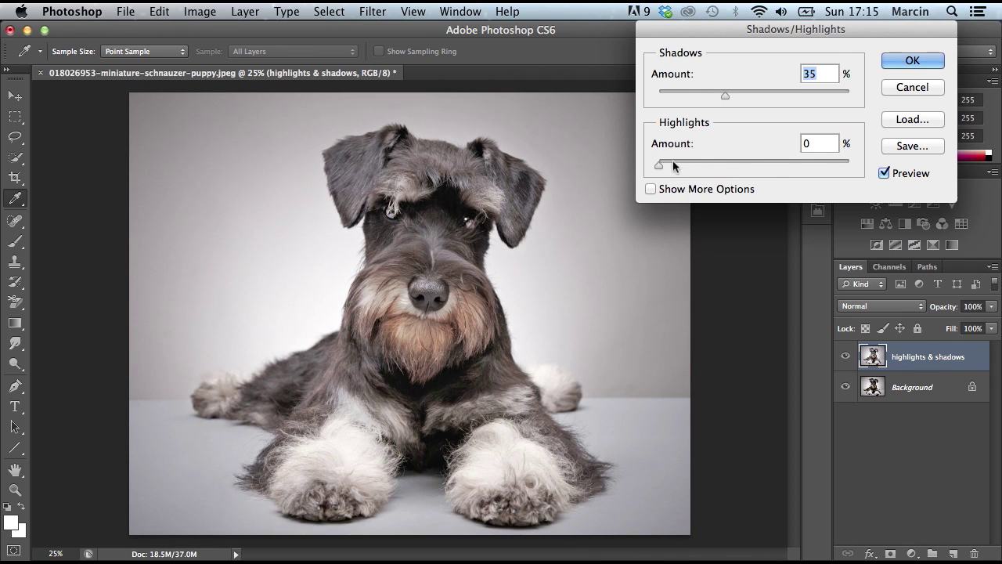
{"action": "left_click", "coordinate": [650, 189]}
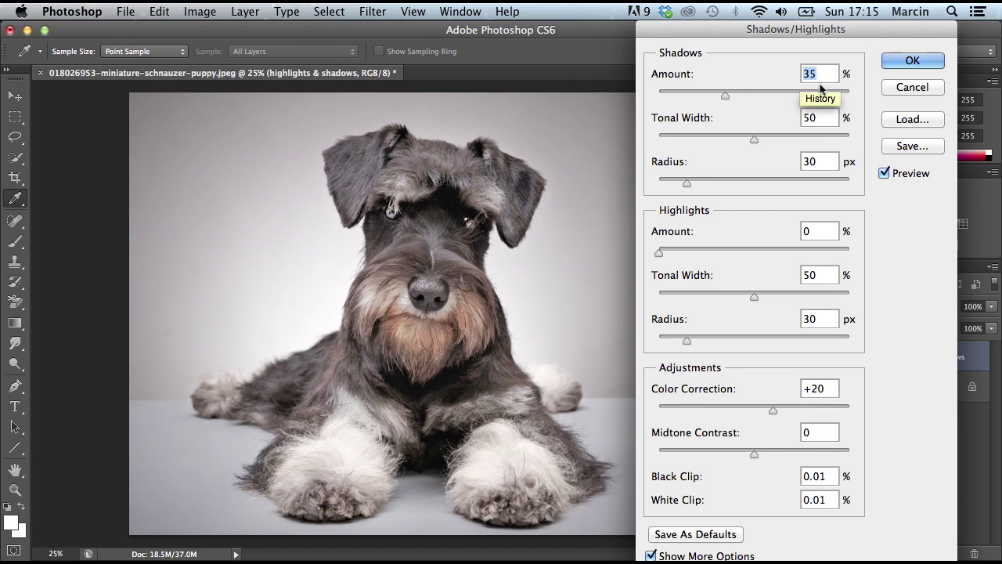
Set the Shadows Amount to 55%.
{"action": "type", "text": "0"}
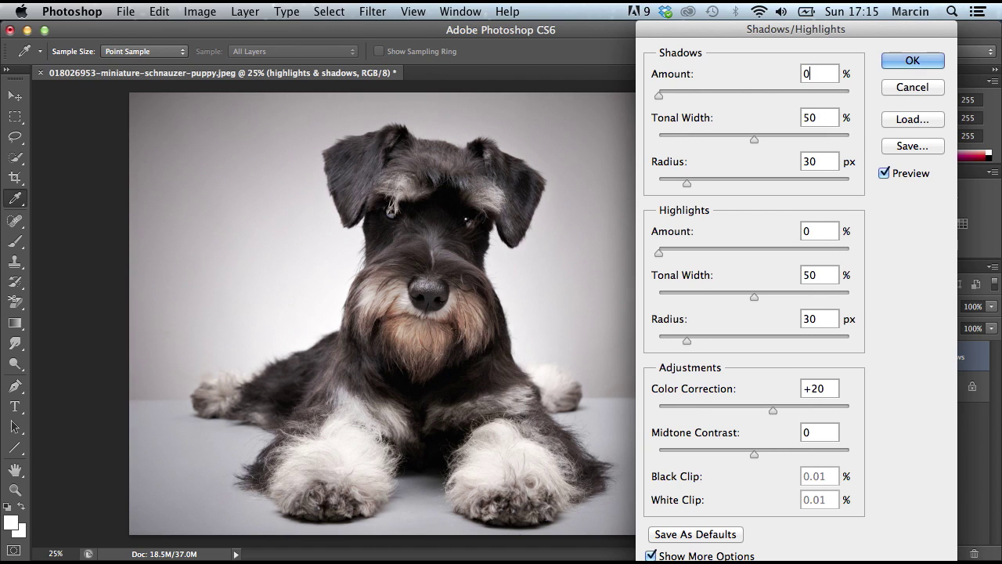
{"action": "double_click", "coordinate": [805, 73]}
{"action": "type", "text": "50"}
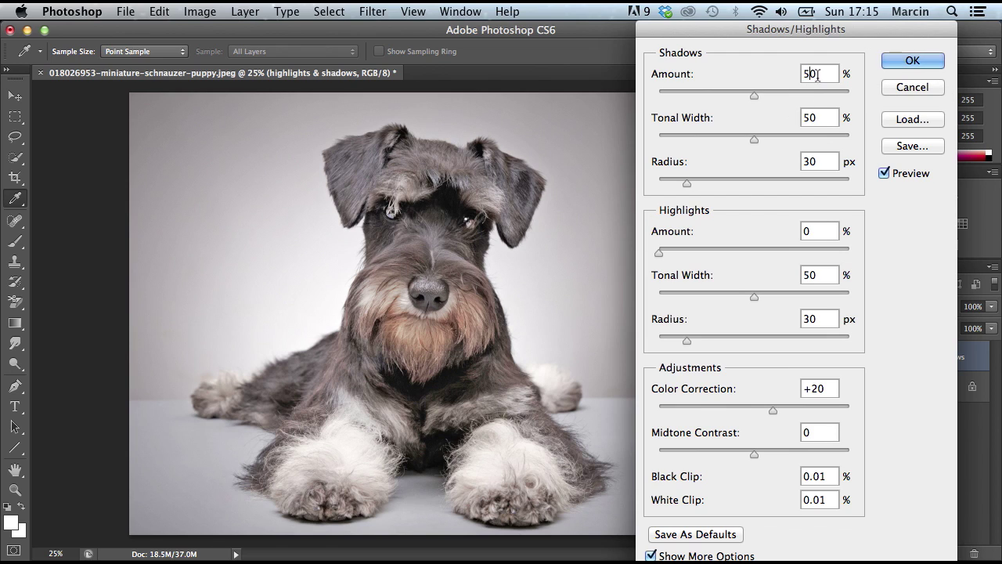
{"action": "type", "text": "5"}
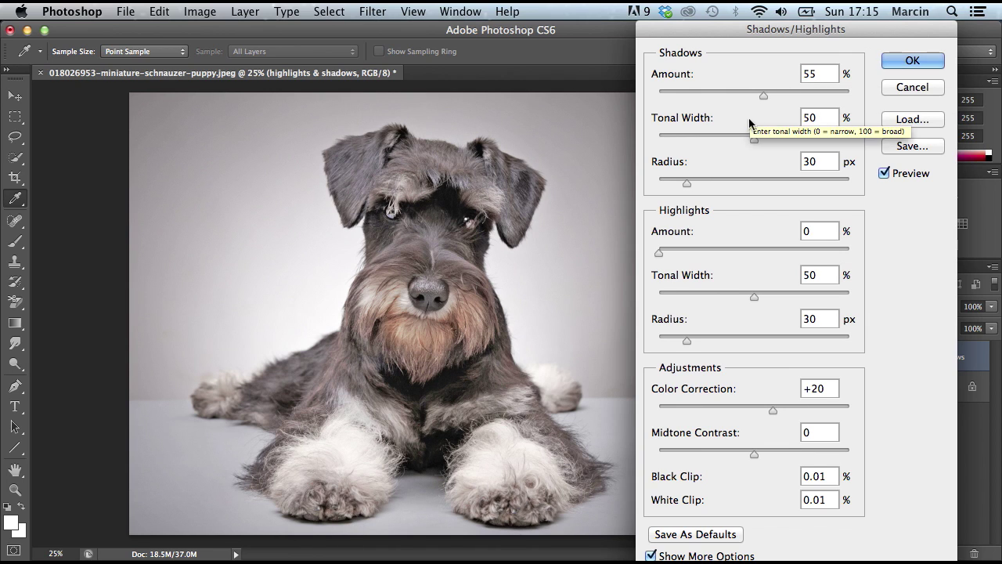
Set tonal width 40%, highlights 10%, color correction 0, midtone contrast +25, and apply.
{"action": "mouse_move", "coordinate": [748, 141]}
{"action": "left_mouse_down"}
{"action": "mouse_move", "coordinate": [714, 141]}
{"action": "mouse_move", "coordinate": [733, 139]}
{"action": "left_mouse_up"}
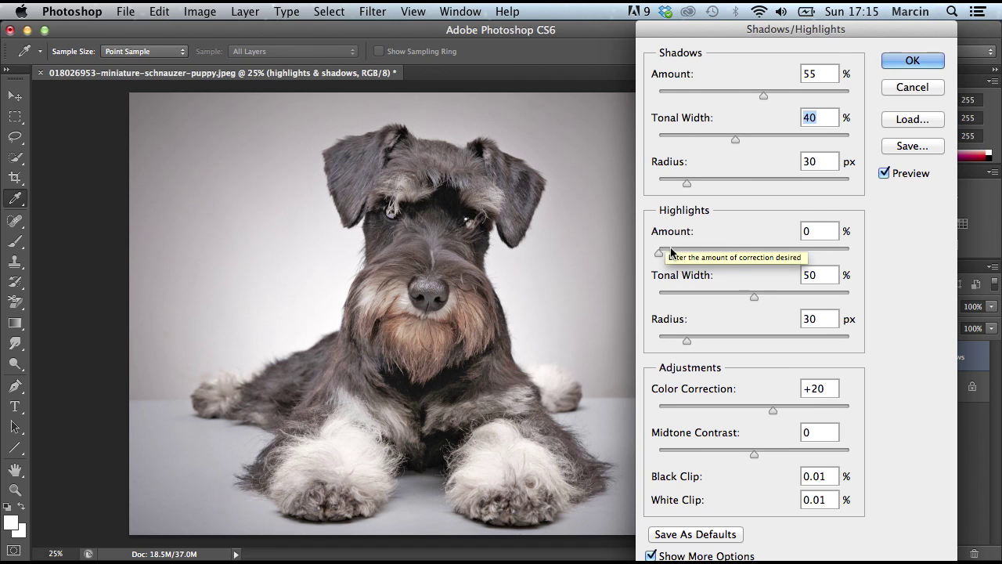
{"action": "left_click_drag", "start_coordinate": [660, 254], "coordinate": [681, 256]}
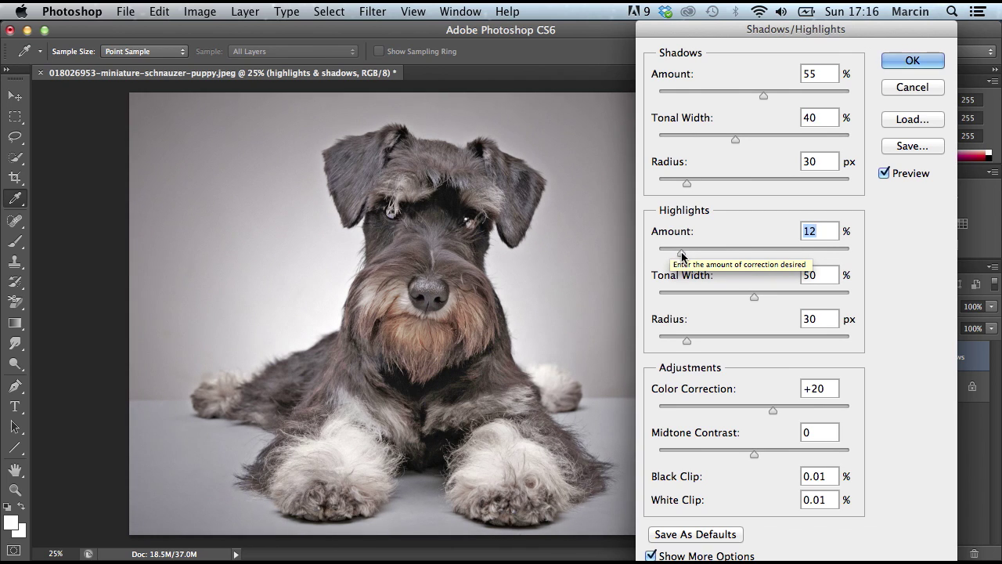
{"action": "left_click_drag", "start_coordinate": [680, 255], "coordinate": [677, 255]}
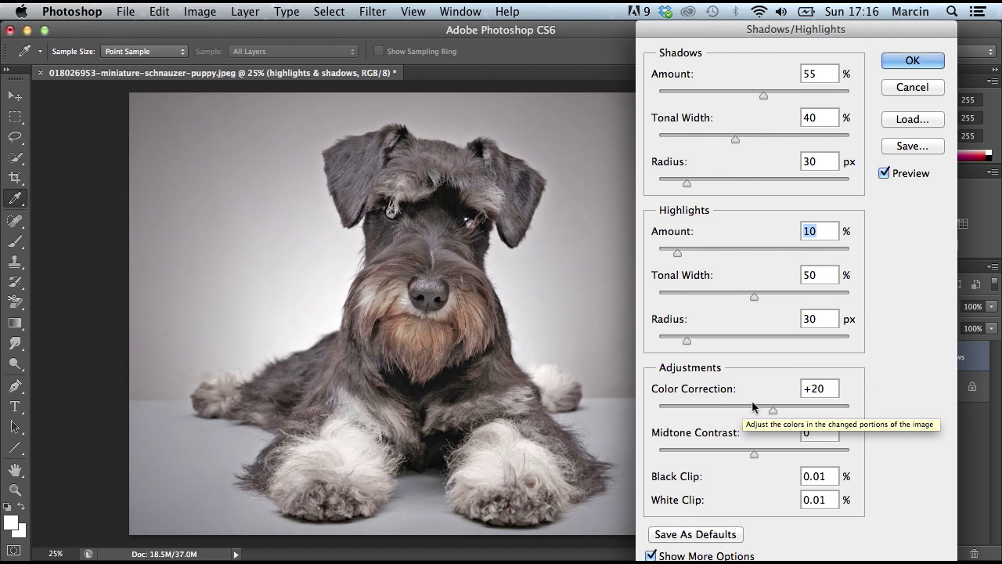
{"action": "left_click", "coordinate": [830, 386]}
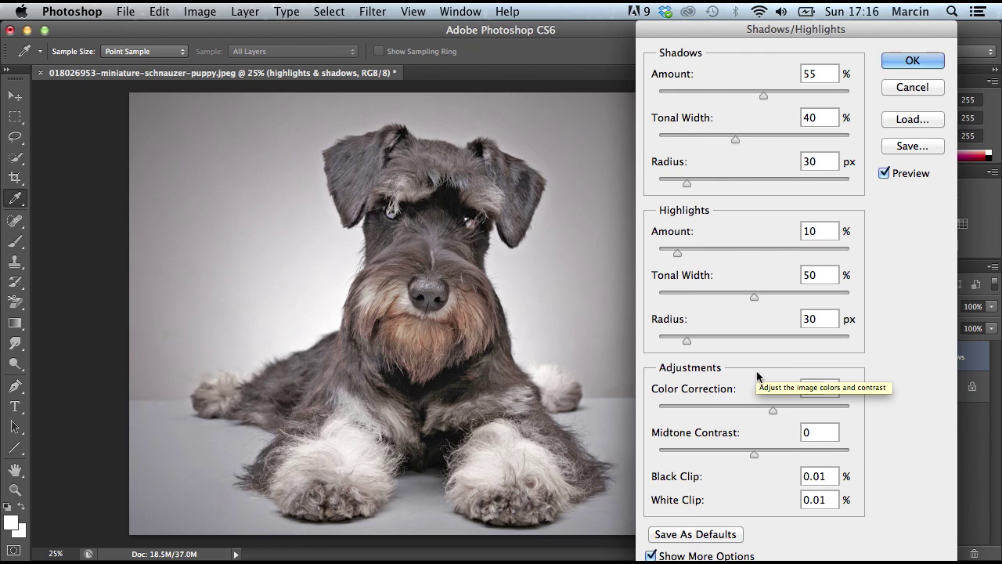
{"action": "type", "text": "0"}
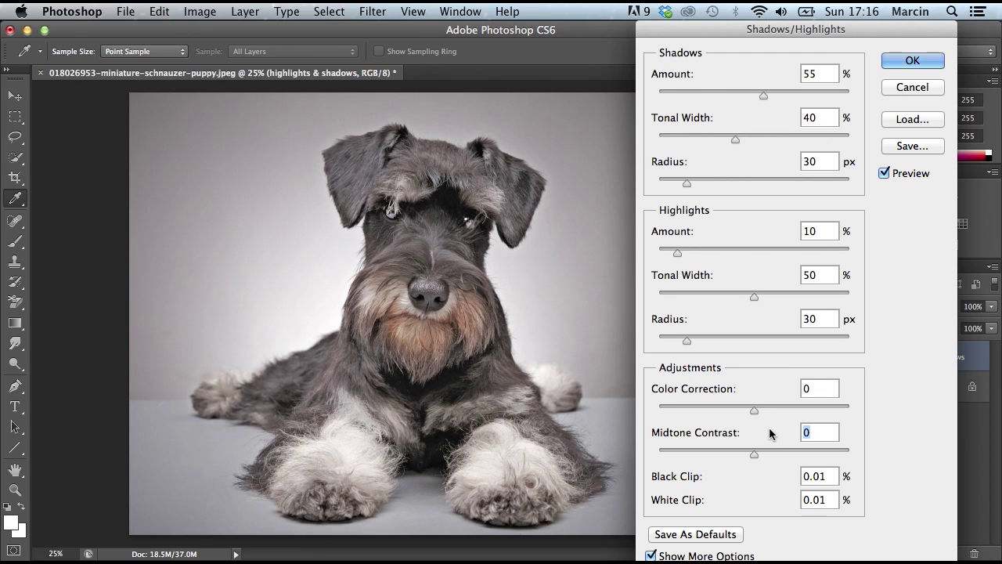
{"action": "key", "text": "Up"}
{"action": "key", "text": "Up"}
{"action": "type", "text": "5"}
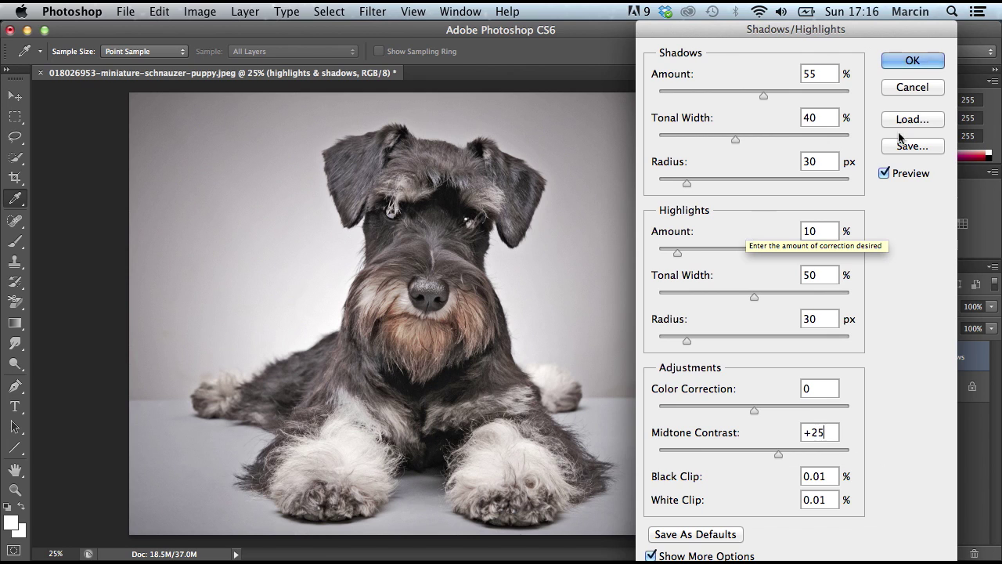
{"action": "left_click", "coordinate": [903, 64]}
Hide and re-show the highlights & shadows layer to compare with the original.
{"action": "key", "text": "o"}
{"action": "left_click", "coordinate": [846, 356]}
{"action": "left_click", "coordinate": [845, 356]}
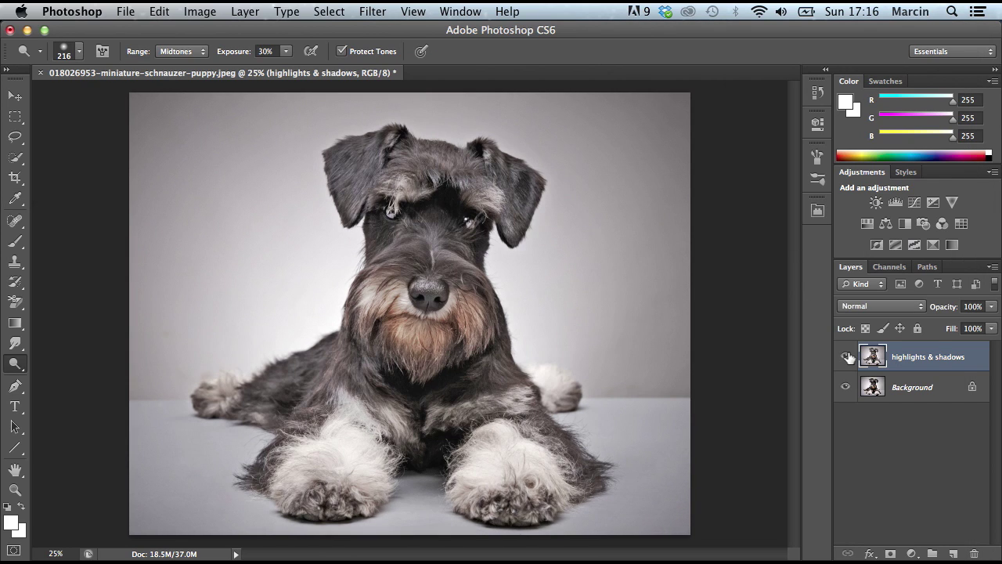
Add a Levels adjustment layer with midtone input 1.10 and collapse its Properties panel.
{"action": "left_click", "coordinate": [913, 554]}
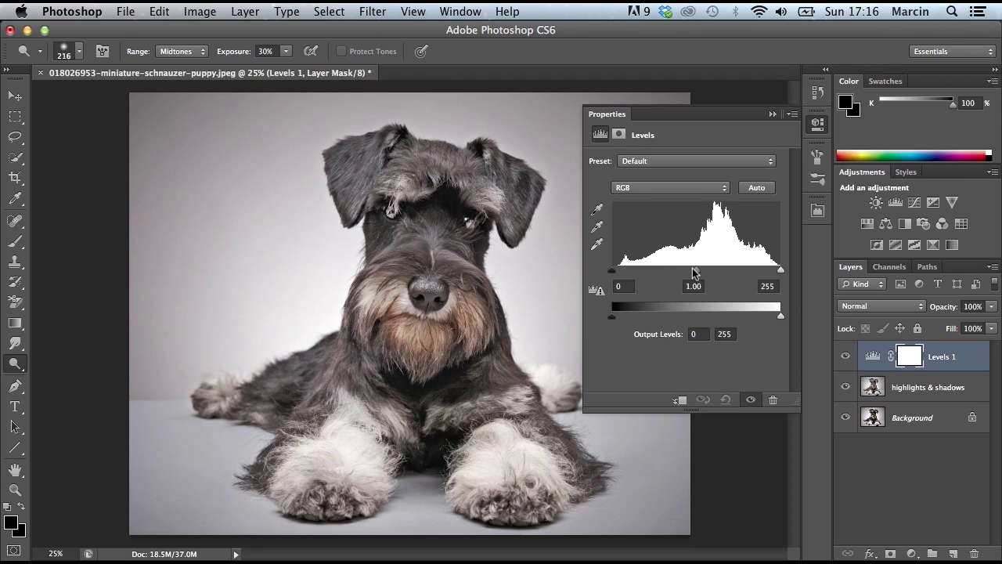
{"action": "left_click_drag", "start_coordinate": [697, 271], "coordinate": [700, 271]}
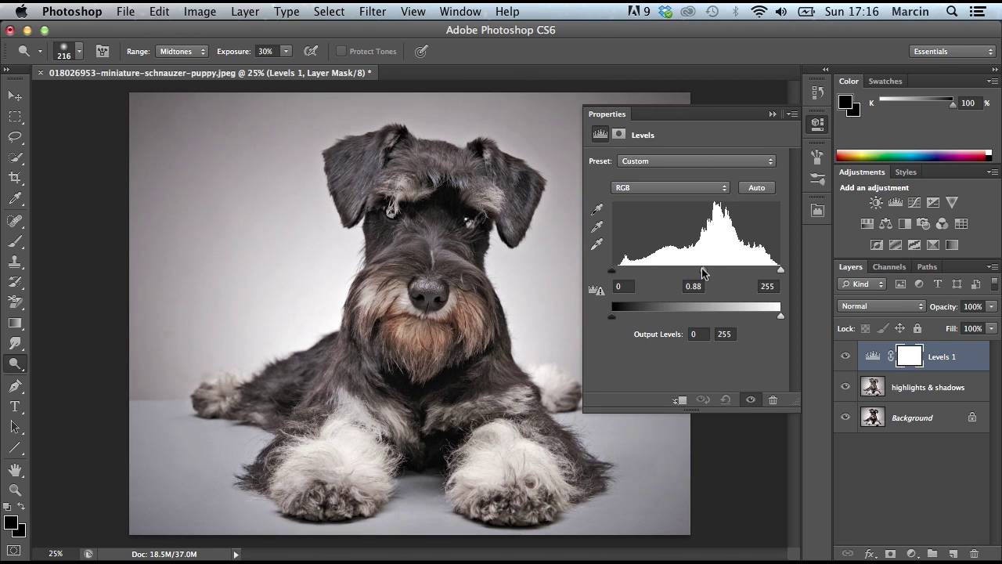
{"action": "mouse_move", "coordinate": [700, 271]}
{"action": "left_mouse_down"}
{"action": "mouse_move", "coordinate": [722, 271]}
{"action": "mouse_move", "coordinate": [699, 271]}
{"action": "left_mouse_up"}
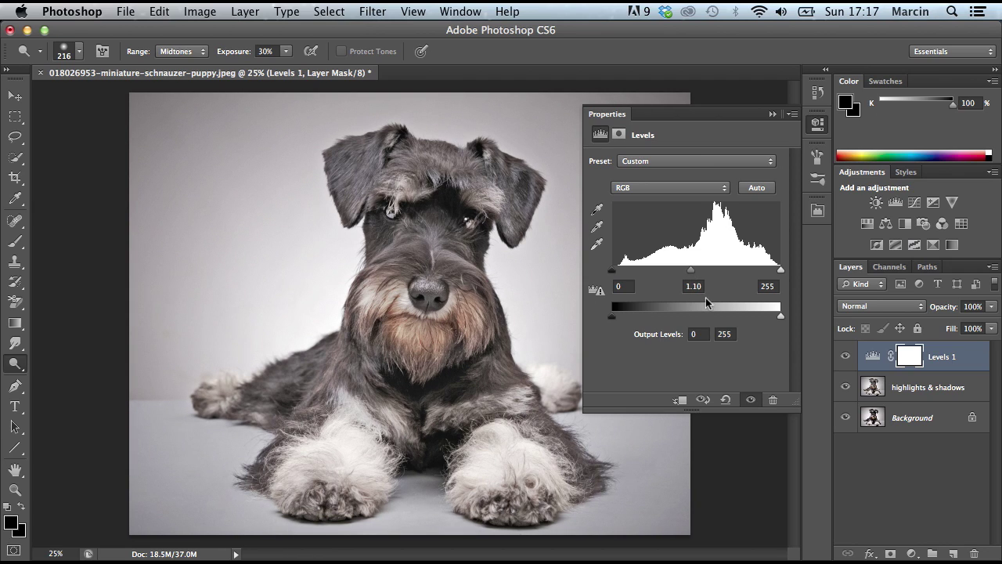
{"action": "left_click", "coordinate": [772, 114]}
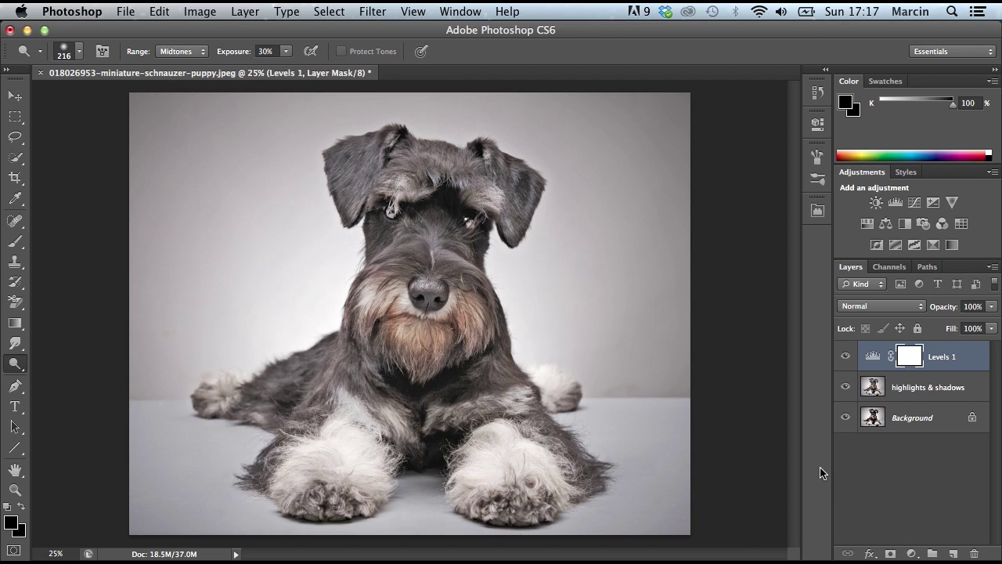
Stamp the visible image into a merged layer, delete Layer 2, and begin renaming Layer 1 'high pass'.
{"action": "key", "text": "super+alt+shift+e"}
{"action": "key", "text": "super+j"}
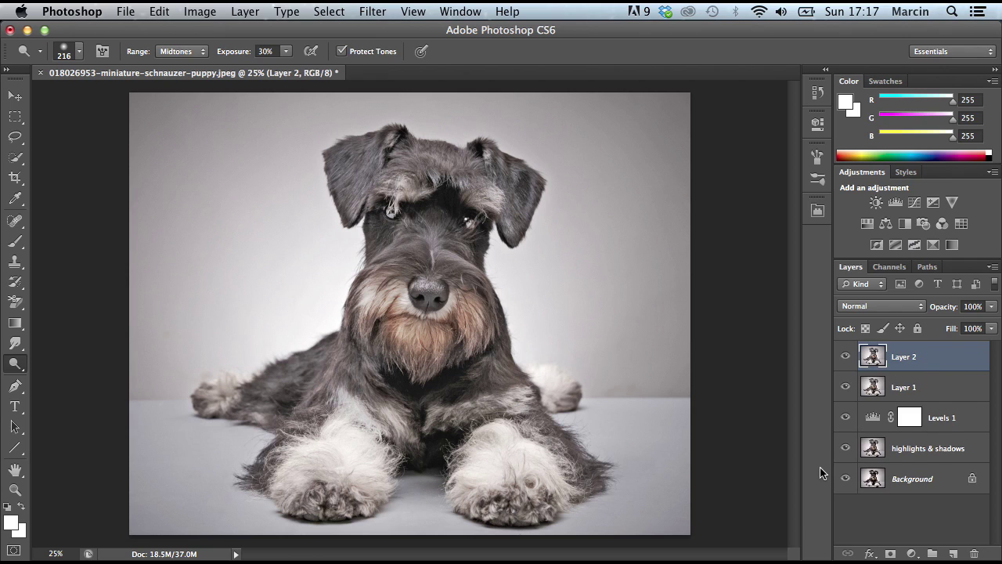
{"action": "right_click", "coordinate": [945, 356]}
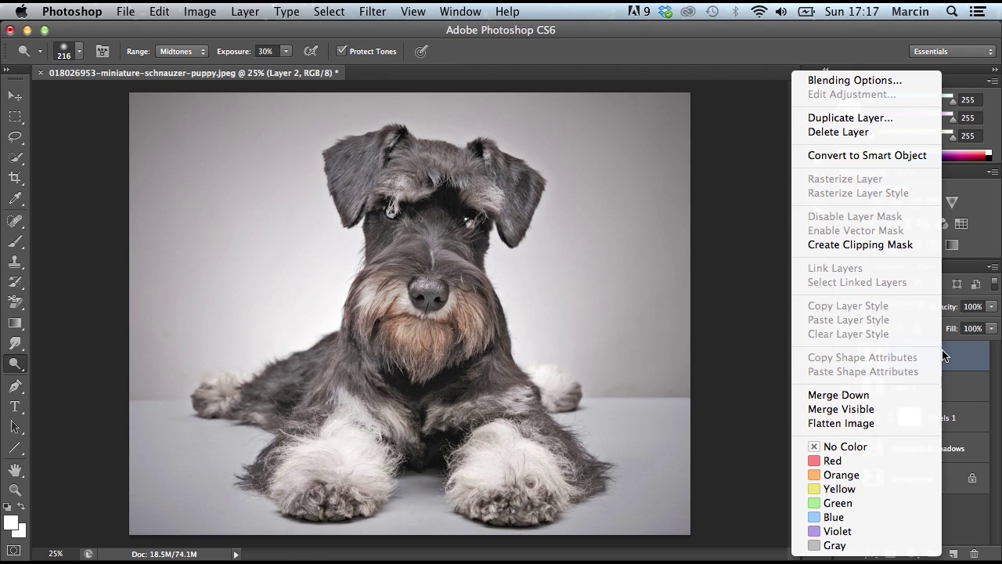
{"action": "left_click", "coordinate": [818, 132]}
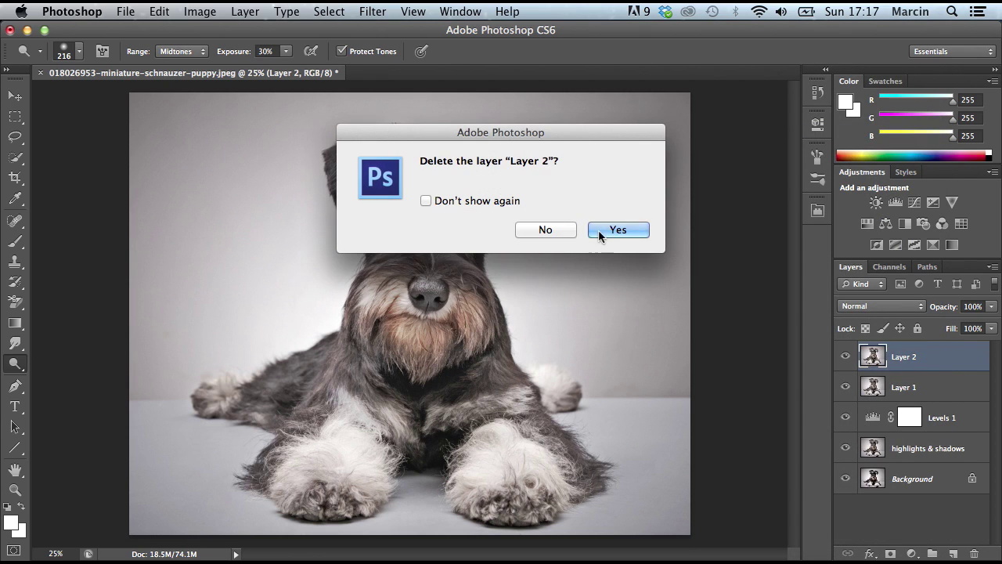
{"action": "left_click", "coordinate": [594, 232]}
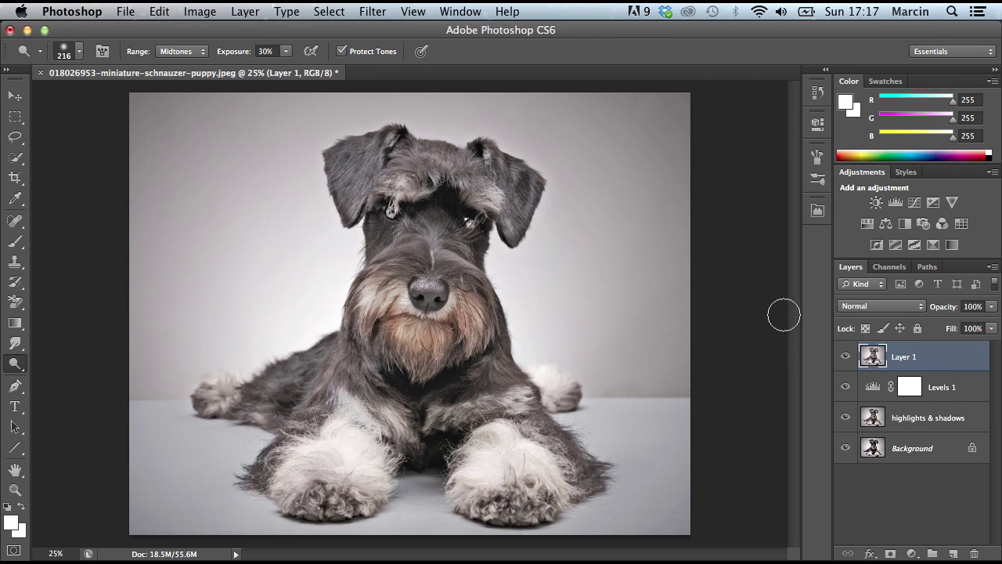
{"action": "double_click", "coordinate": [907, 357]}
{"action": "type", "text": "high pass"}
Name the layer 'high pass' and apply a High Pass filter with radius 7.4.
{"action": "key", "text": "Return"}
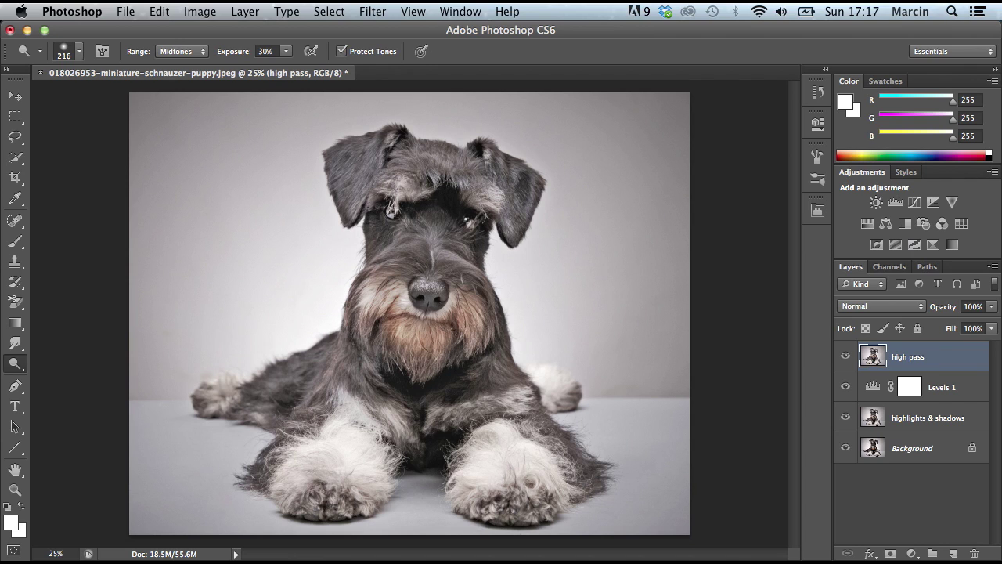
{"action": "left_click", "coordinate": [371, 12]}
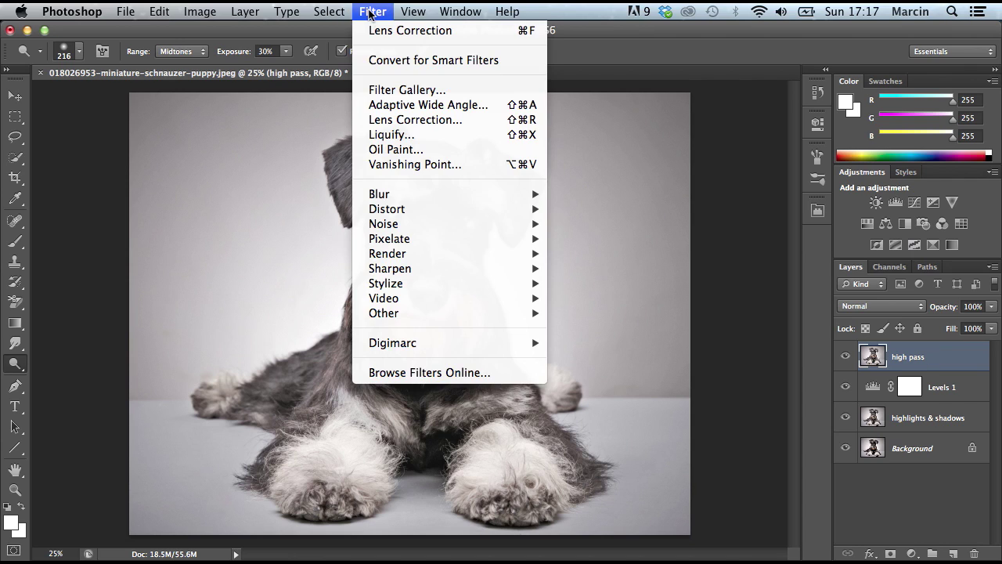
{"action": "mouse_move", "coordinate": [475, 285]}
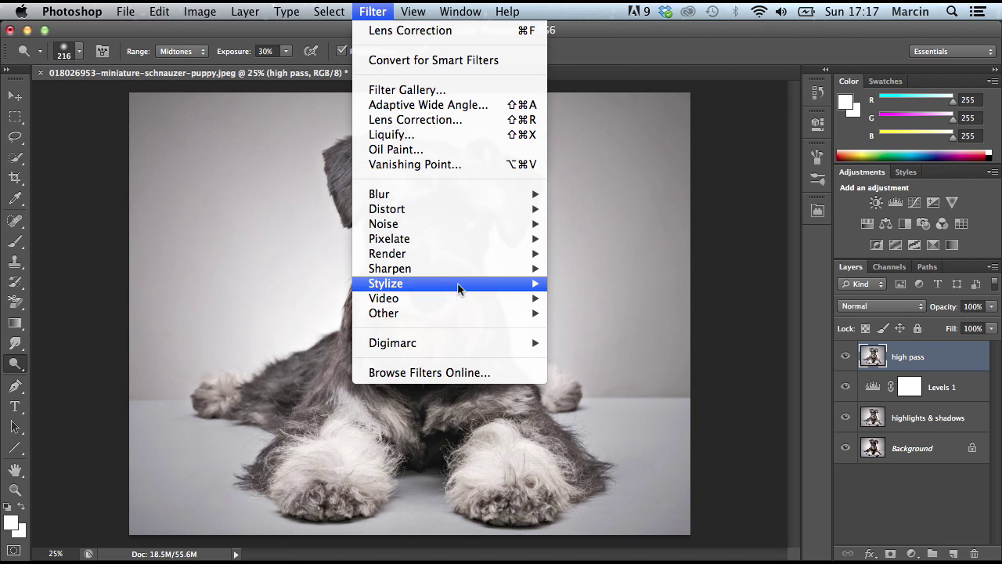
{"action": "mouse_move", "coordinate": [477, 313]}
{"action": "left_click", "coordinate": [593, 329]}
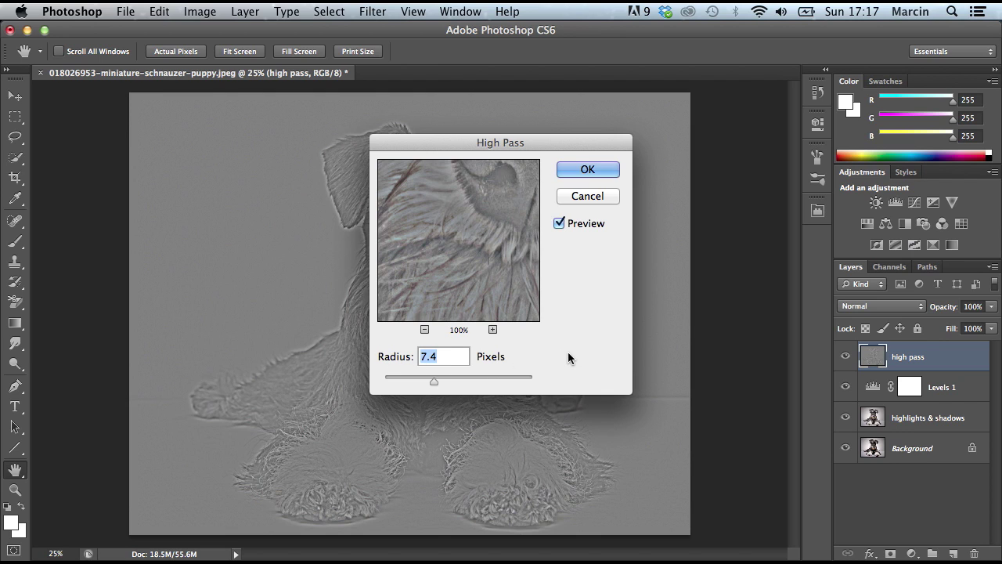
{"action": "left_click", "coordinate": [577, 170]}
Blend the high pass layer in Soft Light and toggle it to compare.
{"action": "key", "text": "o"}
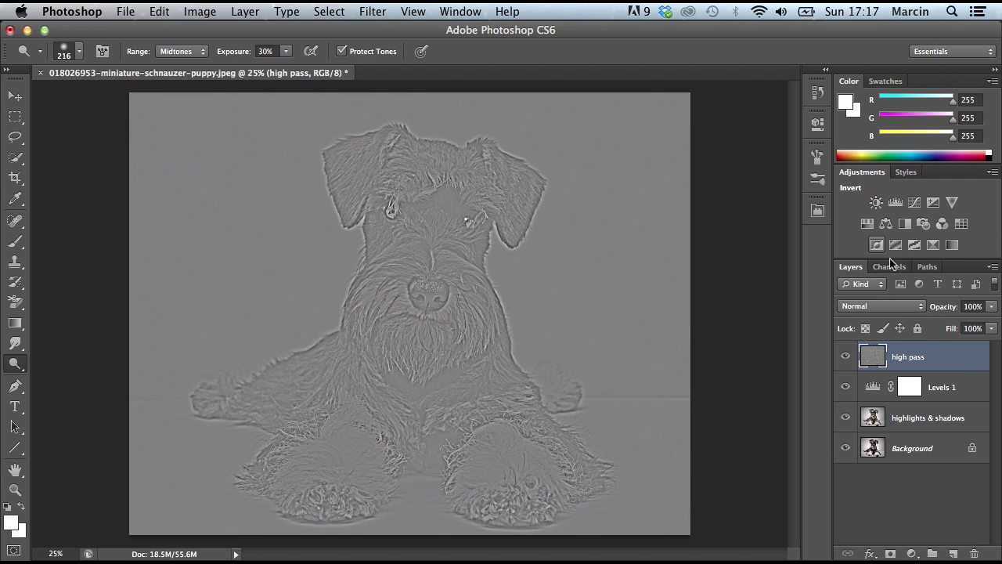
{"action": "left_click", "coordinate": [889, 308]}
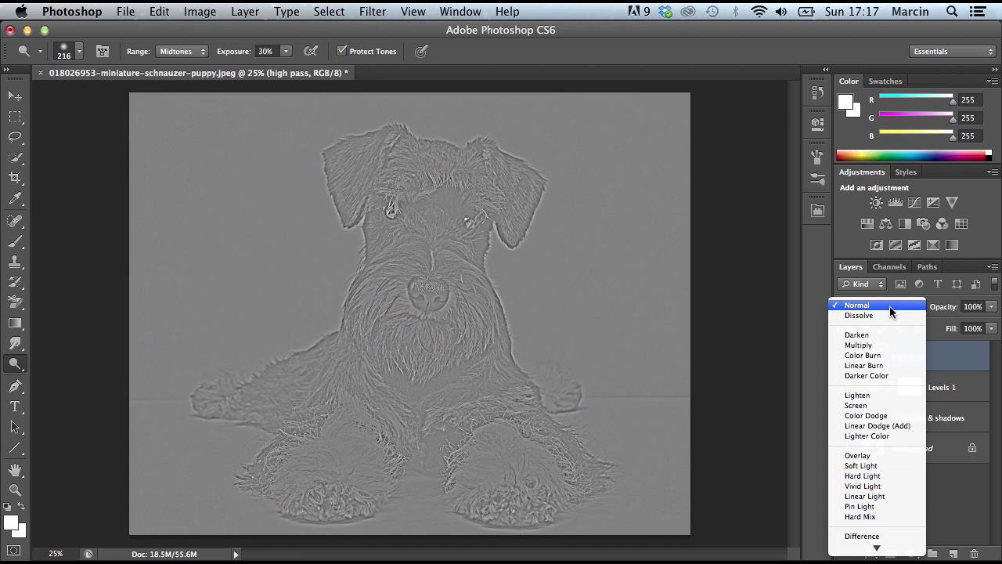
{"action": "left_click", "coordinate": [873, 466]}
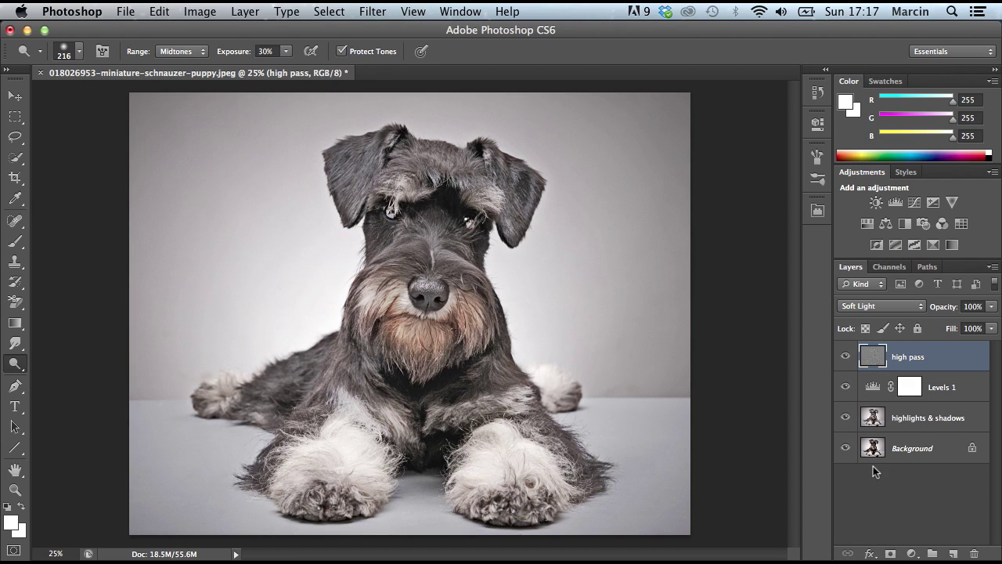
{"action": "left_click", "coordinate": [845, 356]}
{"action": "left_click", "coordinate": [845, 356]}
Set the high pass layer's opacity to 70%.
{"action": "left_click", "coordinate": [972, 304]}
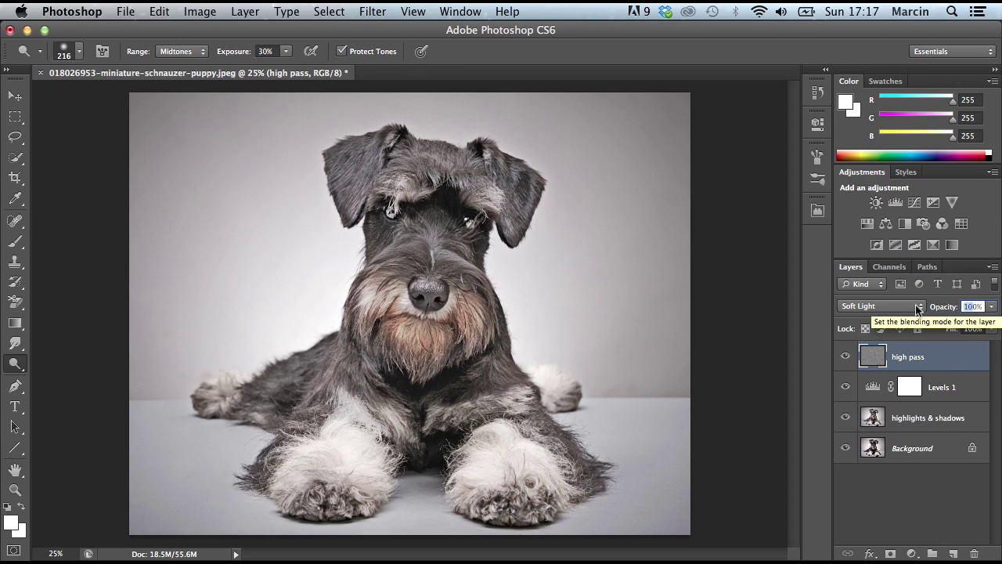
{"action": "type", "text": "70"}
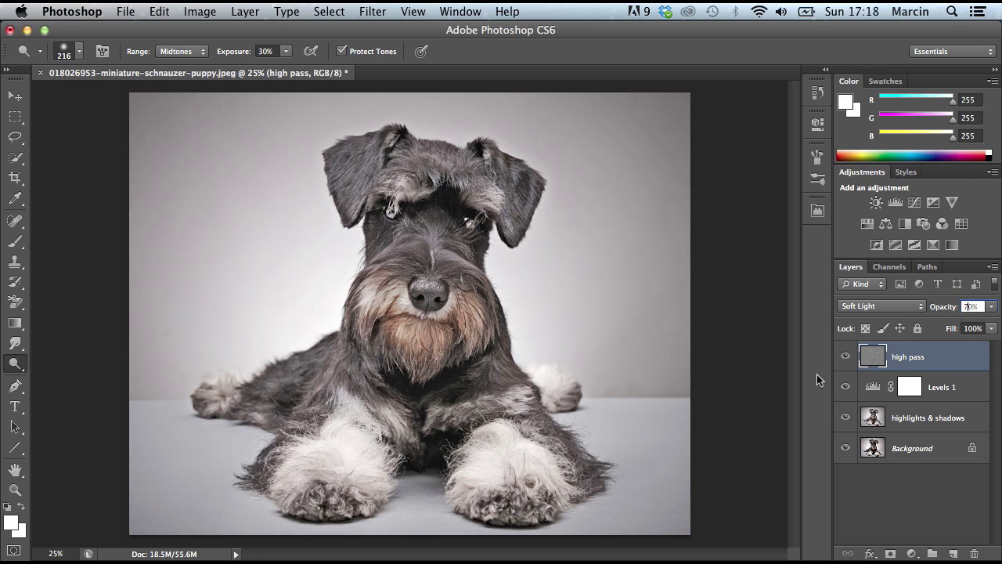
{"action": "key", "text": "Return"}
{"action": "left_click", "coordinate": [977, 383]}
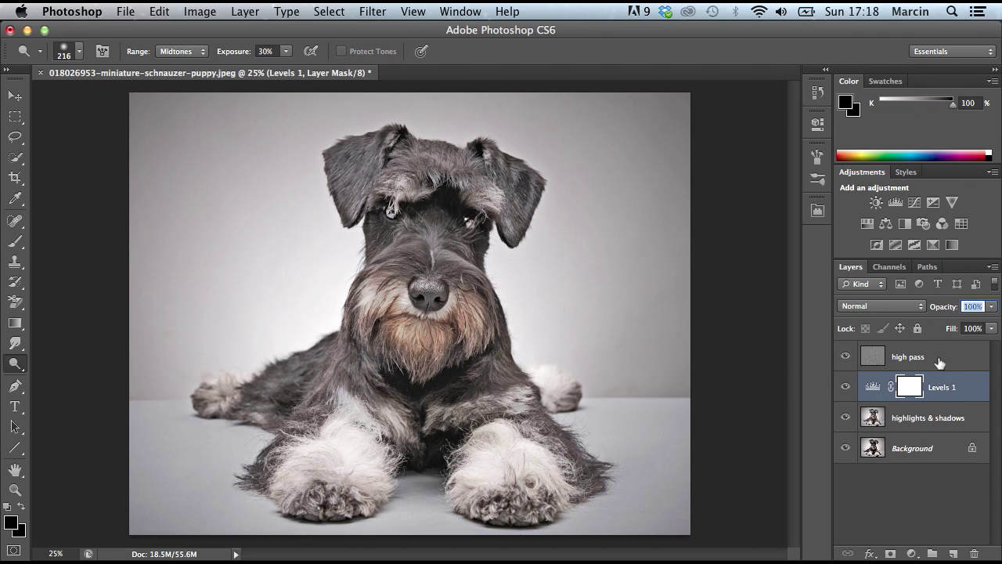
{"action": "left_click", "coordinate": [937, 362]}
{"action": "key", "text": "Return"}
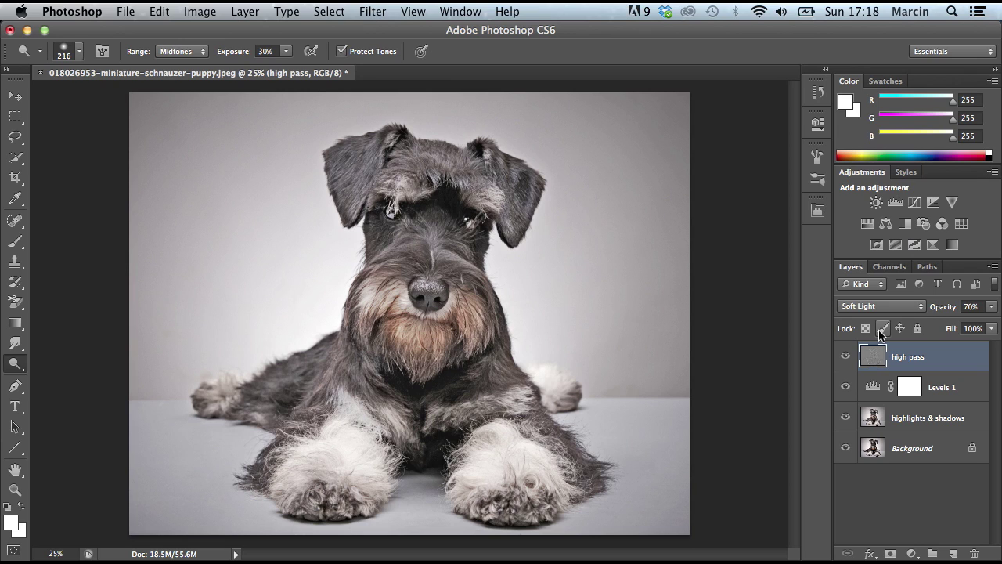
{"action": "key", "text": "v"}
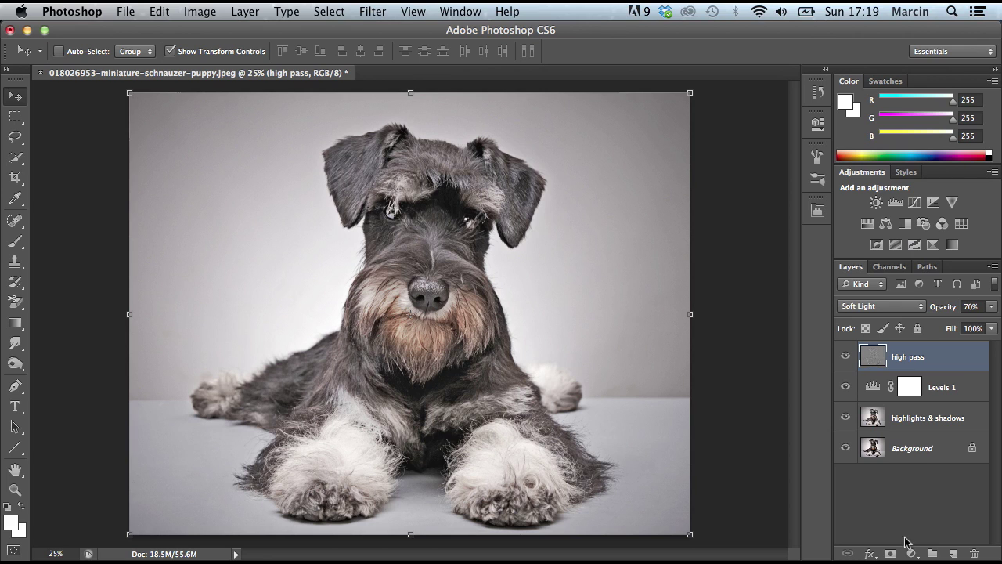
Create a new Layer 1 and fill it with 50% Gray.
{"action": "left_click", "coordinate": [953, 554]}
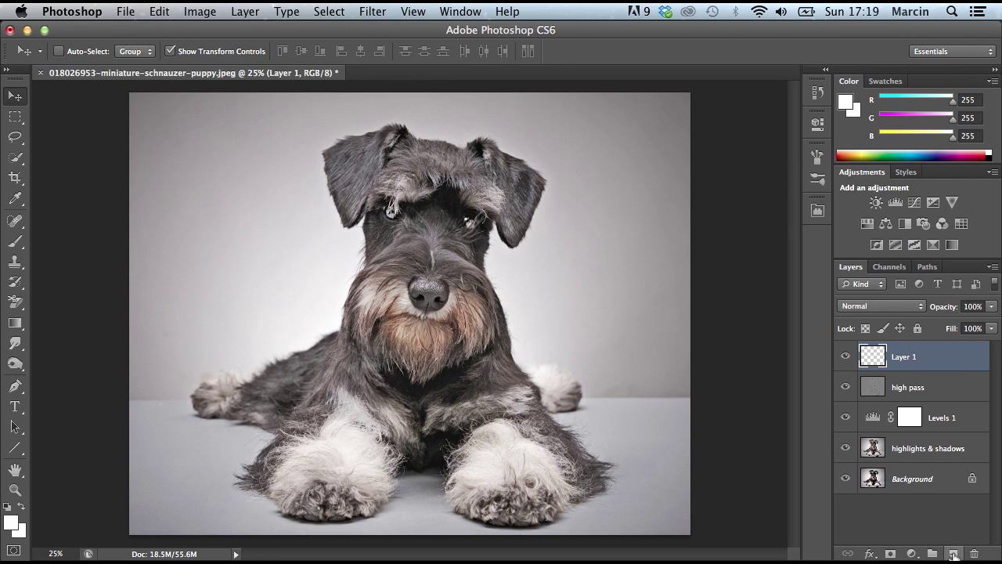
{"action": "left_click", "coordinate": [159, 12]}
{"action": "left_click", "coordinate": [211, 268]}
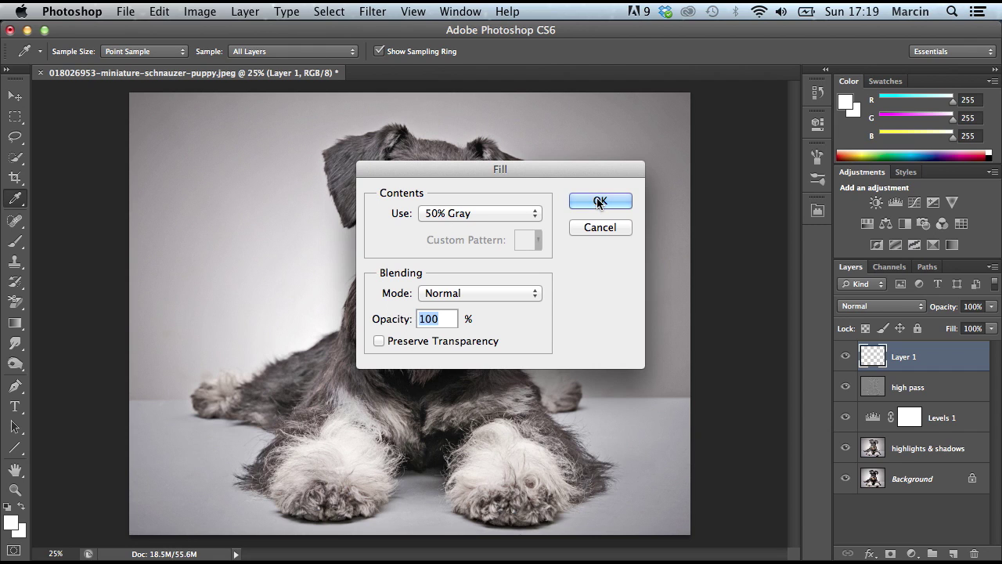
{"action": "left_click", "coordinate": [597, 202]}
Set the gray layer's blend mode to Overlay.
{"action": "key", "text": "v"}
{"action": "left_click", "coordinate": [847, 307]}
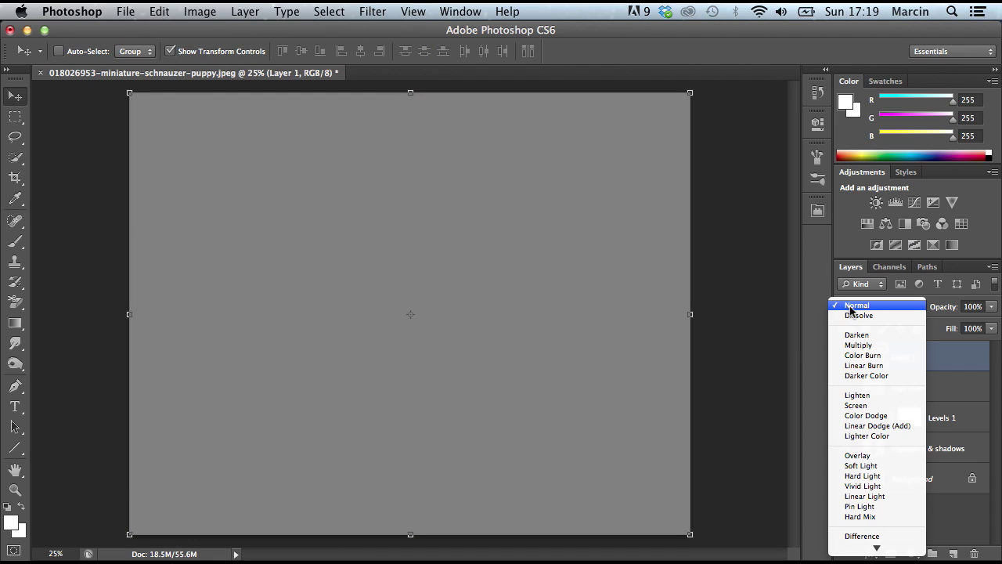
{"action": "left_click", "coordinate": [857, 457]}
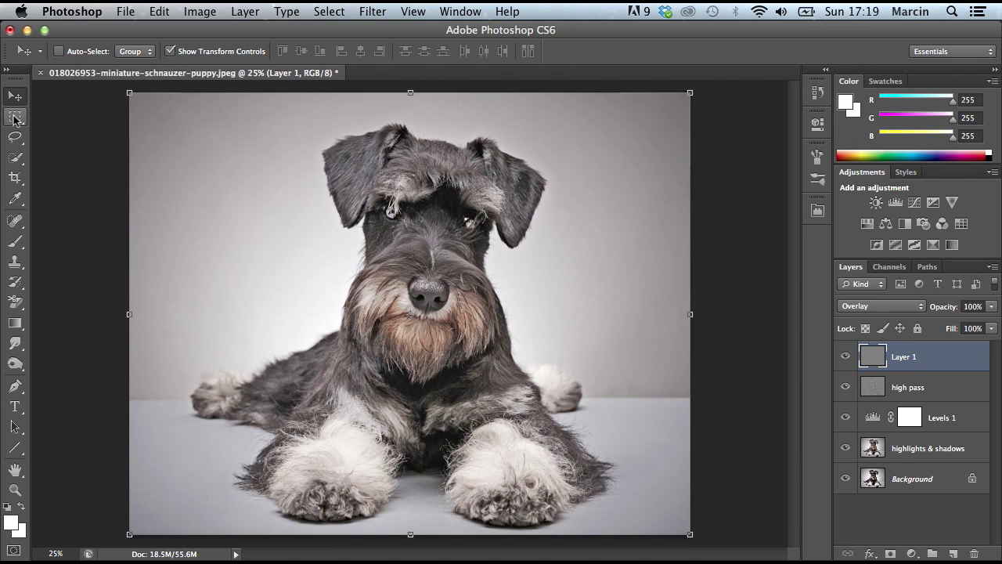
{"action": "left_click", "coordinate": [19, 365]}
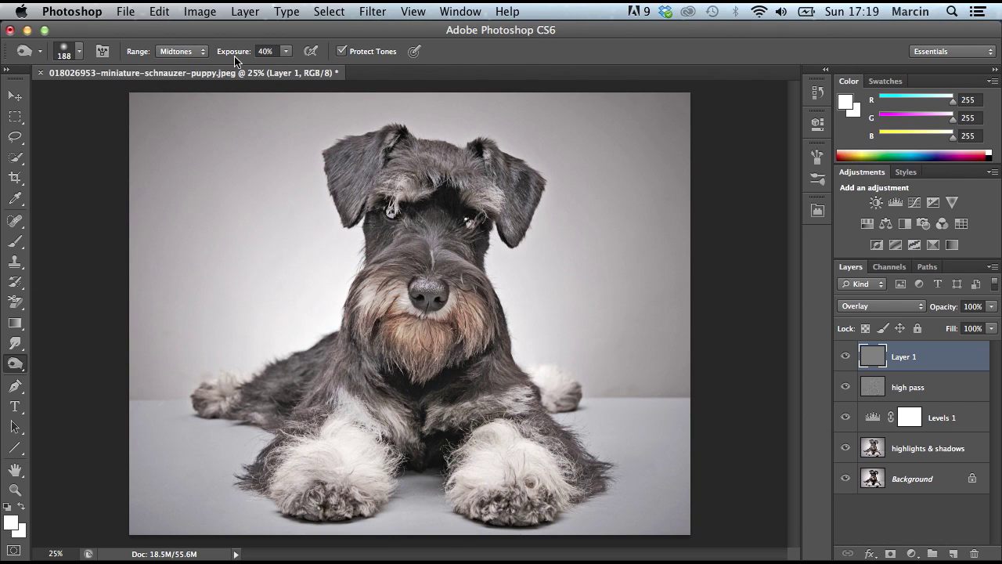
Zoom to 33.3% and burn the fur between the eyes, across the muzzle and cheeks.
{"action": "key", "text": "super+plus"}
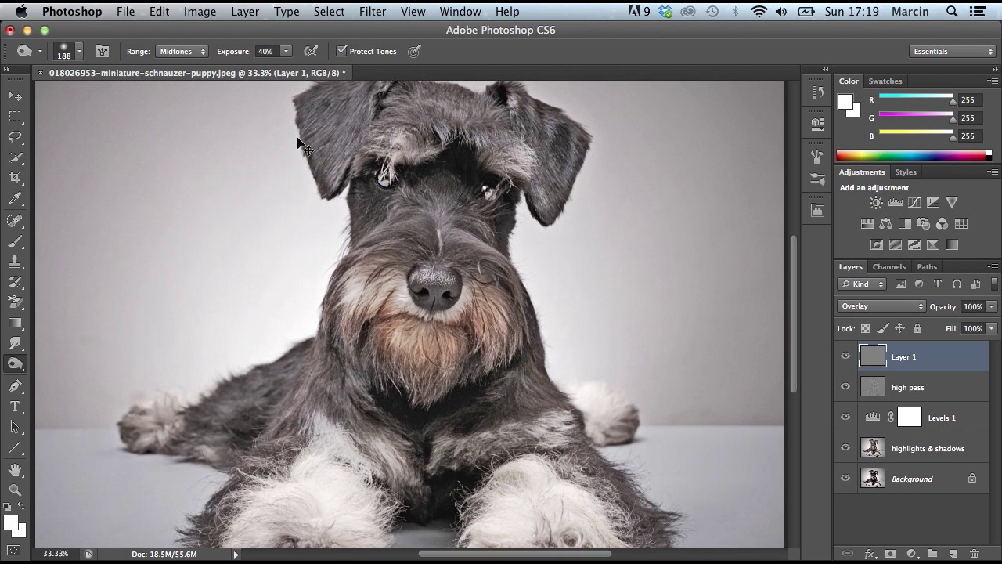
{"action": "left_click_drag", "start_coordinate": [795, 279], "coordinate": [795, 224]}
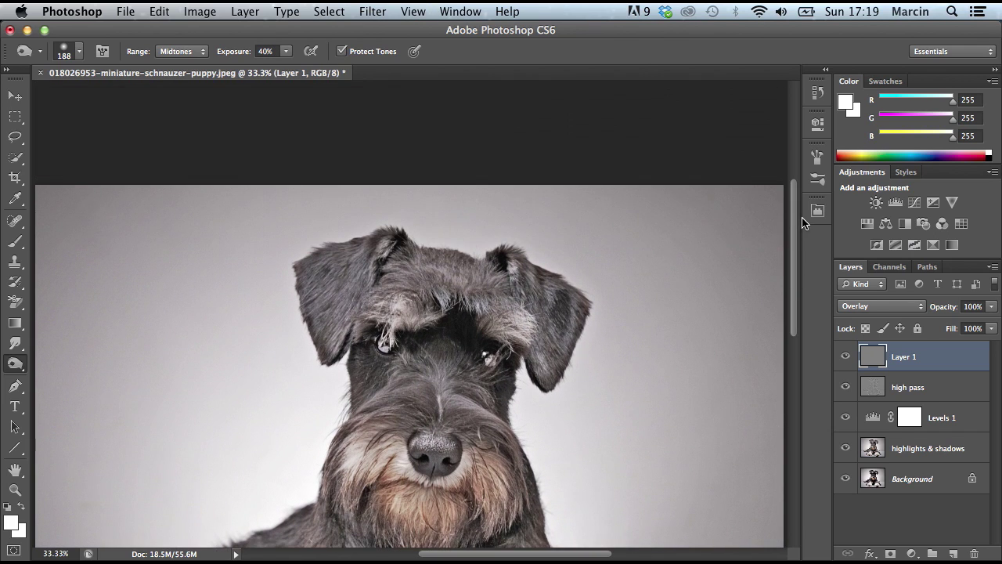
{"action": "mouse_move", "coordinate": [421, 358]}
{"action": "left_mouse_down"}
{"action": "mouse_move", "coordinate": [396, 366]}
{"action": "mouse_move", "coordinate": [362, 356]}
{"action": "mouse_move", "coordinate": [378, 364]}
{"action": "mouse_move", "coordinate": [437, 352]}
{"action": "mouse_move", "coordinate": [473, 374]}
{"action": "mouse_move", "coordinate": [509, 377]}
{"action": "mouse_move", "coordinate": [511, 312]}
{"action": "mouse_move", "coordinate": [572, 309]}
{"action": "mouse_move", "coordinate": [549, 369]}
{"action": "mouse_move", "coordinate": [567, 354]}
{"action": "mouse_move", "coordinate": [535, 375]}
{"action": "mouse_move", "coordinate": [531, 367]}
{"action": "mouse_move", "coordinate": [489, 464]}
{"action": "mouse_move", "coordinate": [528, 400]}
{"action": "mouse_move", "coordinate": [550, 291]}
{"action": "mouse_move", "coordinate": [557, 328]}
{"action": "mouse_move", "coordinate": [513, 271]}
{"action": "mouse_move", "coordinate": [536, 351]}
{"action": "mouse_move", "coordinate": [495, 295]}
{"action": "mouse_move", "coordinate": [481, 326]}
{"action": "mouse_move", "coordinate": [462, 276]}
{"action": "mouse_move", "coordinate": [377, 251]}
{"action": "mouse_move", "coordinate": [423, 285]}
{"action": "mouse_move", "coordinate": [405, 246]}
{"action": "mouse_move", "coordinate": [357, 310]}
{"action": "mouse_move", "coordinate": [378, 250]}
{"action": "mouse_move", "coordinate": [355, 236]}
{"action": "mouse_move", "coordinate": [284, 286]}
{"action": "mouse_move", "coordinate": [328, 369]}
{"action": "mouse_move", "coordinate": [321, 262]}
{"action": "mouse_move", "coordinate": [396, 250]}
{"action": "mouse_move", "coordinate": [406, 277]}
{"action": "mouse_move", "coordinate": [453, 259]}
{"action": "mouse_move", "coordinate": [518, 275]}
{"action": "mouse_move", "coordinate": [519, 265]}
{"action": "mouse_move", "coordinate": [565, 335]}
{"action": "mouse_move", "coordinate": [571, 302]}
{"action": "mouse_move", "coordinate": [550, 354]}
{"action": "mouse_move", "coordinate": [476, 293]}
{"action": "mouse_move", "coordinate": [471, 313]}
{"action": "mouse_move", "coordinate": [512, 367]}
{"action": "mouse_move", "coordinate": [494, 384]}
{"action": "mouse_move", "coordinate": [507, 434]}
{"action": "left_mouse_up"}
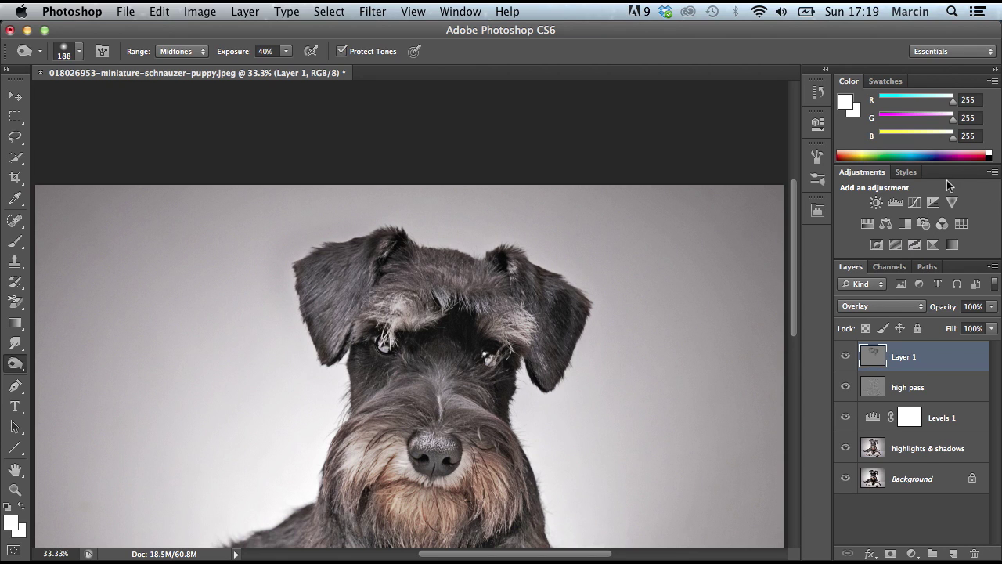
{"action": "left_click_drag", "start_coordinate": [797, 255], "coordinate": [798, 308]}
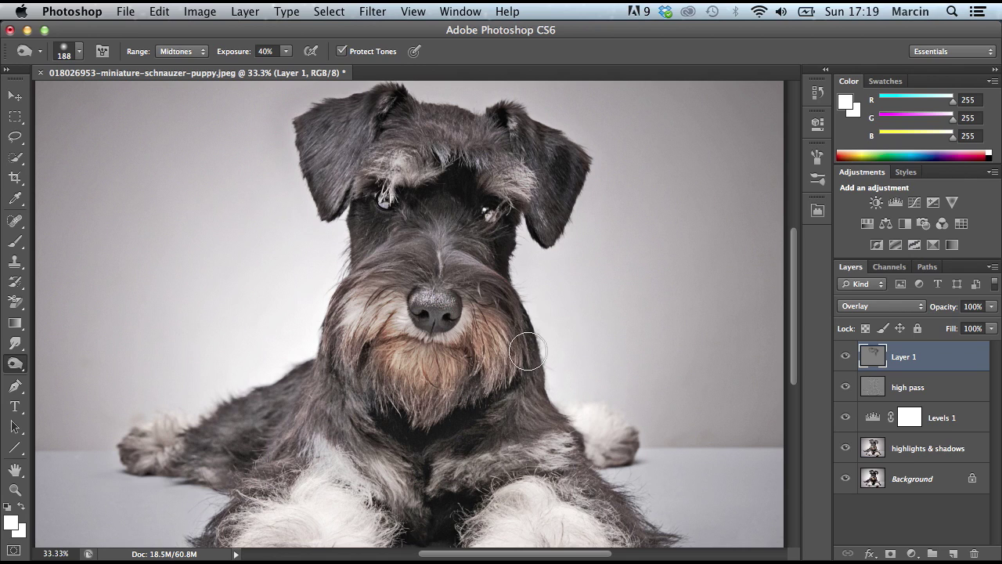
{"action": "mouse_move", "coordinate": [382, 251]}
{"action": "left_mouse_down"}
{"action": "mouse_move", "coordinate": [345, 303]}
{"action": "mouse_move", "coordinate": [360, 272]}
{"action": "mouse_move", "coordinate": [312, 386]}
{"action": "left_mouse_up"}
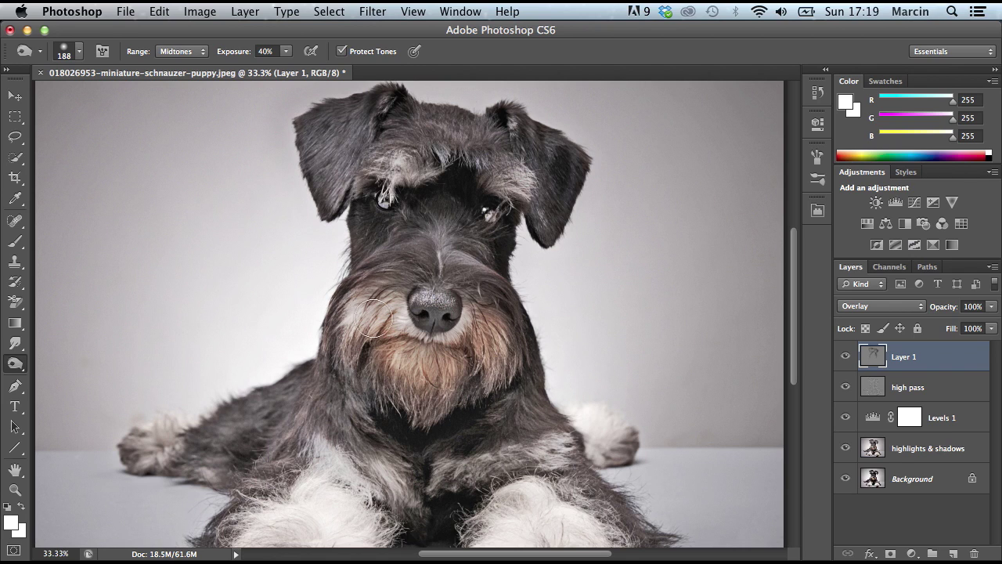
{"action": "mouse_move", "coordinate": [413, 267]}
{"action": "left_mouse_down"}
{"action": "mouse_move", "coordinate": [543, 335]}
{"action": "mouse_move", "coordinate": [468, 280]}
{"action": "mouse_move", "coordinate": [529, 337]}
{"action": "left_mouse_up"}
{"action": "mouse_move", "coordinate": [385, 269]}
{"action": "left_mouse_down"}
{"action": "mouse_move", "coordinate": [371, 314]}
{"action": "mouse_move", "coordinate": [373, 407]}
{"action": "left_mouse_up"}
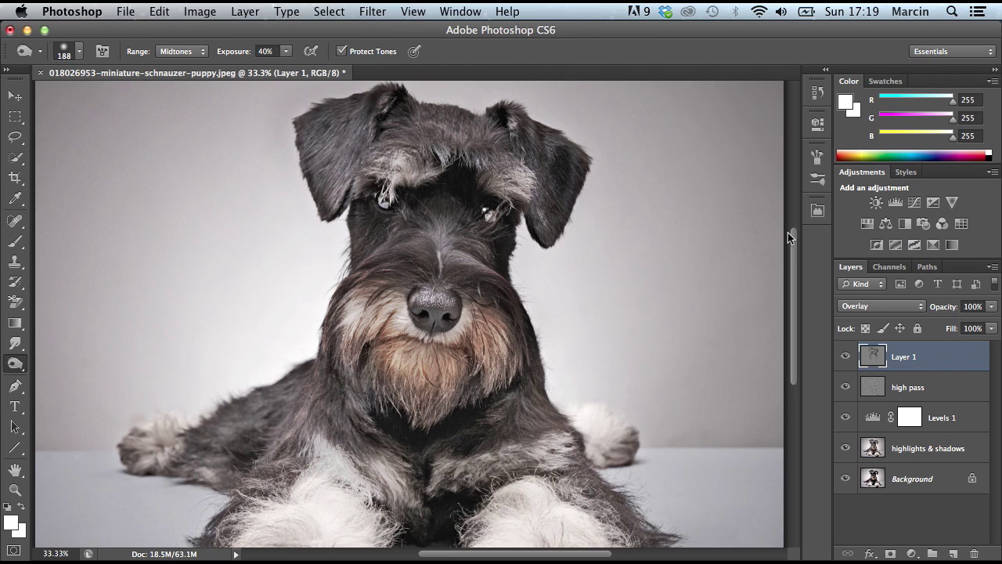
Burn the fur along both front legs and down to the paws.
{"action": "scroll", "coordinate": [793, 245], "scroll_direction": "down", "scroll_amount": 5}
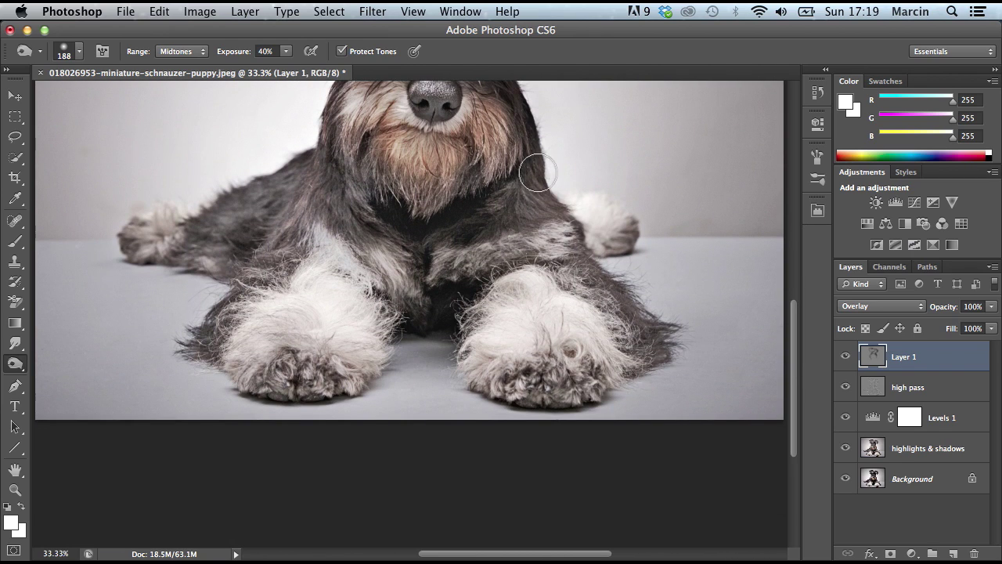
{"action": "mouse_move", "coordinate": [579, 245]}
{"action": "left_mouse_down"}
{"action": "mouse_move", "coordinate": [604, 298]}
{"action": "mouse_move", "coordinate": [666, 361]}
{"action": "left_mouse_up"}
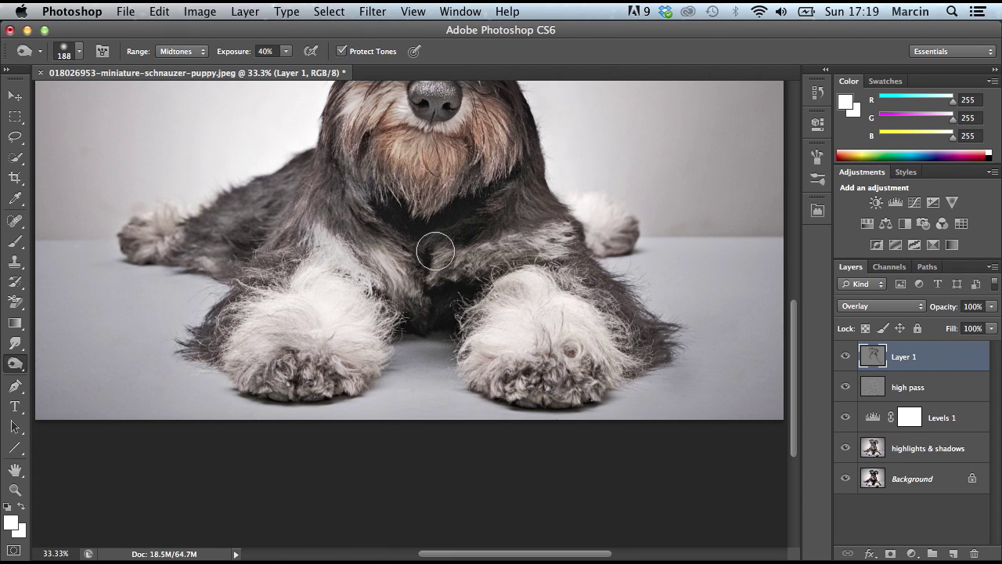
{"action": "mouse_move", "coordinate": [313, 107]}
{"action": "left_mouse_down"}
{"action": "mouse_move", "coordinate": [296, 225]}
{"action": "mouse_move", "coordinate": [228, 310]}
{"action": "mouse_move", "coordinate": [232, 340]}
{"action": "left_mouse_up"}
{"action": "mouse_move", "coordinate": [609, 276]}
{"action": "left_mouse_down"}
{"action": "mouse_move", "coordinate": [654, 341]}
{"action": "mouse_move", "coordinate": [598, 369]}
{"action": "mouse_move", "coordinate": [498, 381]}
{"action": "mouse_move", "coordinate": [557, 393]}
{"action": "mouse_move", "coordinate": [511, 372]}
{"action": "mouse_move", "coordinate": [584, 365]}
{"action": "mouse_move", "coordinate": [580, 387]}
{"action": "mouse_move", "coordinate": [494, 368]}
{"action": "mouse_move", "coordinate": [549, 357]}
{"action": "mouse_move", "coordinate": [604, 398]}
{"action": "left_mouse_up"}
{"action": "mouse_move", "coordinate": [357, 344]}
{"action": "left_mouse_down"}
{"action": "mouse_move", "coordinate": [340, 374]}
{"action": "mouse_move", "coordinate": [286, 385]}
{"action": "mouse_move", "coordinate": [251, 373]}
{"action": "mouse_move", "coordinate": [317, 374]}
{"action": "mouse_move", "coordinate": [346, 399]}
{"action": "mouse_move", "coordinate": [326, 385]}
{"action": "mouse_move", "coordinate": [239, 382]}
{"action": "mouse_move", "coordinate": [243, 361]}
{"action": "mouse_move", "coordinate": [352, 361]}
{"action": "mouse_move", "coordinate": [358, 374]}
{"action": "mouse_move", "coordinate": [304, 357]}
{"action": "mouse_move", "coordinate": [219, 368]}
{"action": "mouse_move", "coordinate": [230, 316]}
{"action": "mouse_move", "coordinate": [219, 326]}
{"action": "mouse_move", "coordinate": [251, 214]}
{"action": "mouse_move", "coordinate": [283, 182]}
{"action": "mouse_move", "coordinate": [187, 243]}
{"action": "mouse_move", "coordinate": [279, 176]}
{"action": "mouse_move", "coordinate": [220, 220]}
{"action": "mouse_move", "coordinate": [291, 194]}
{"action": "mouse_move", "coordinate": [203, 256]}
{"action": "mouse_move", "coordinate": [284, 179]}
{"action": "mouse_move", "coordinate": [124, 214]}
{"action": "mouse_move", "coordinate": [154, 223]}
{"action": "mouse_move", "coordinate": [285, 212]}
{"action": "left_mouse_up"}
{"action": "left_click_drag", "start_coordinate": [792, 330], "coordinate": [791, 248]}
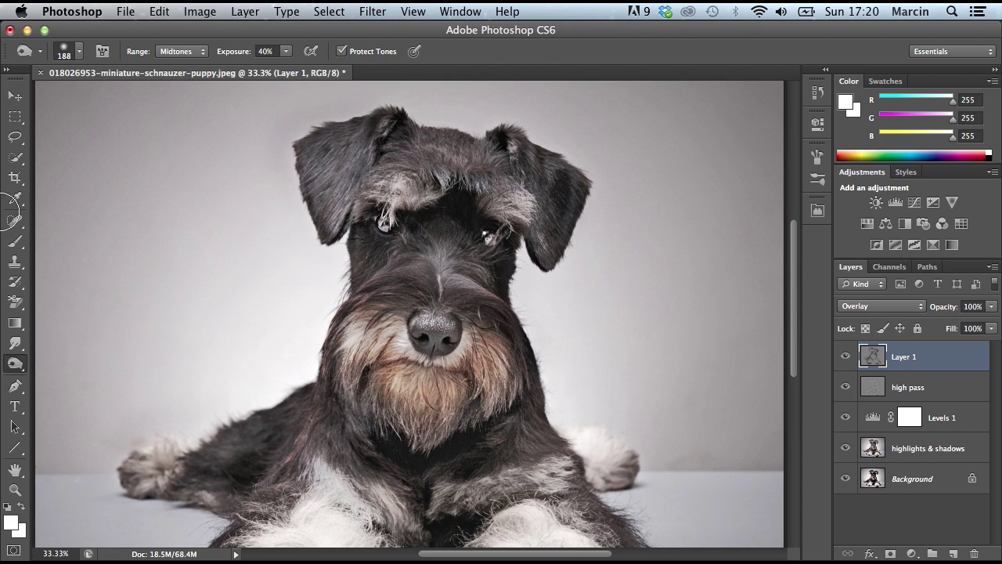
Switch to the Dodge tool on Highlights range and brighten both eye highlights.
{"action": "left_click", "coordinate": [25, 363]}
{"action": "left_click", "coordinate": [102, 362]}
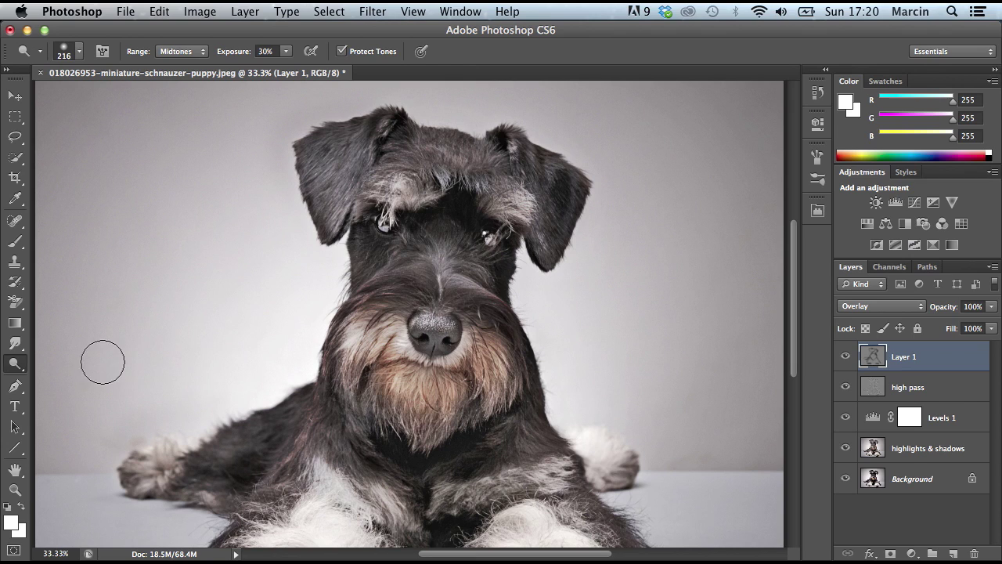
{"action": "key", "text": "ctrl+z"}
{"action": "left_click", "coordinate": [192, 51]}
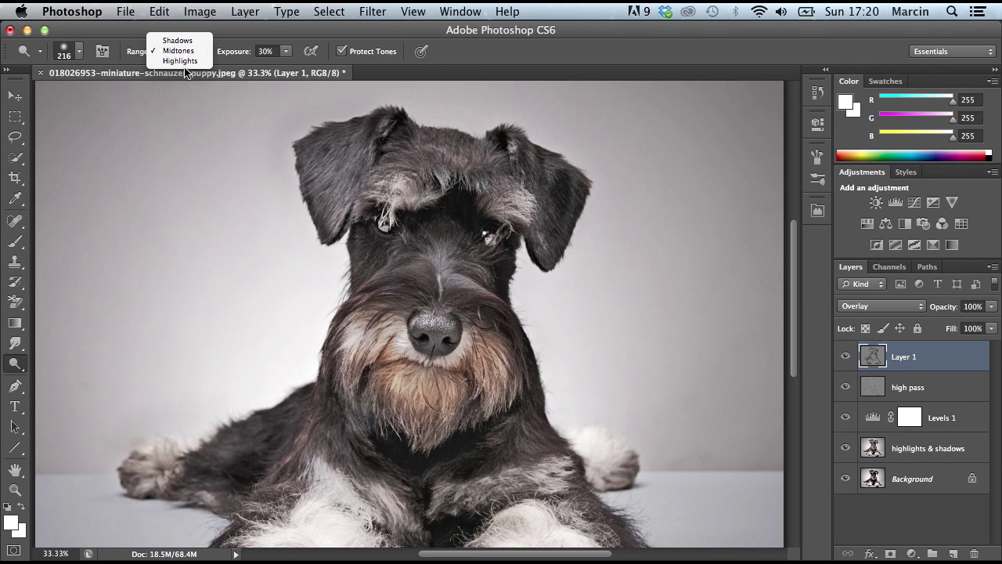
{"action": "left_click", "coordinate": [184, 51]}
{"action": "left_click", "coordinate": [181, 52]}
{"action": "left_click", "coordinate": [181, 61]}
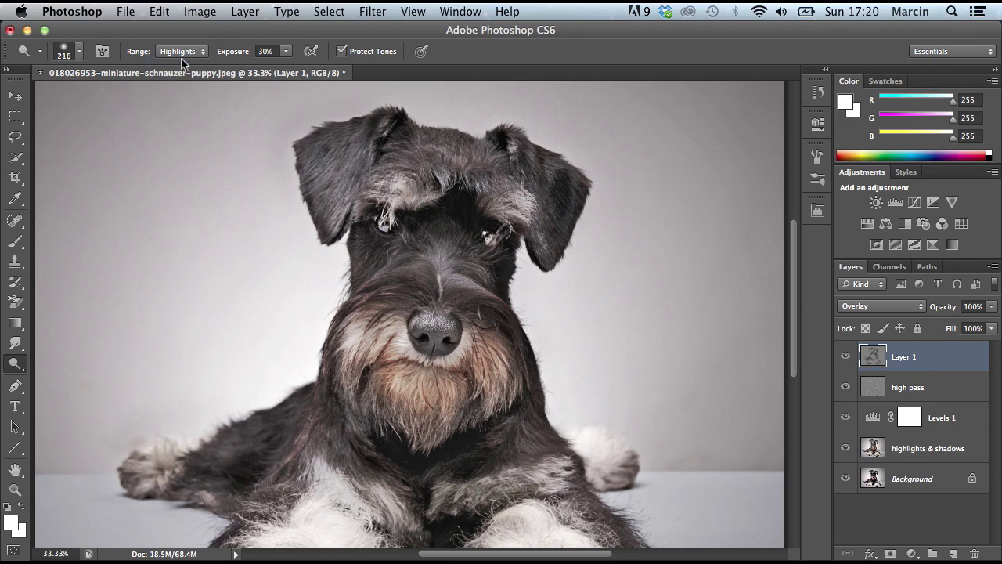
{"action": "left_click_drag", "start_coordinate": [386, 224], "coordinate": [386, 221]}
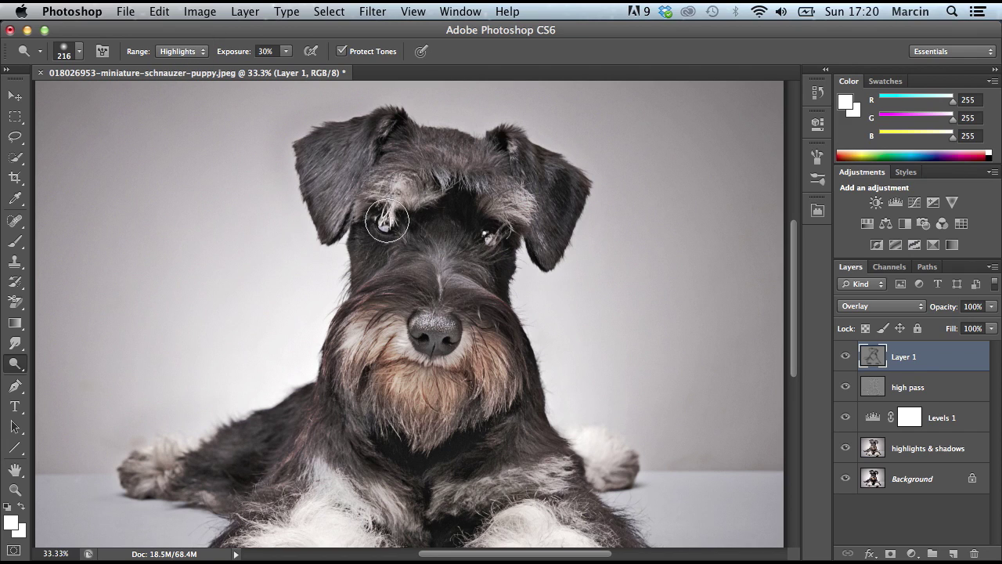
{"action": "left_click_drag", "start_coordinate": [497, 230], "coordinate": [492, 234]}
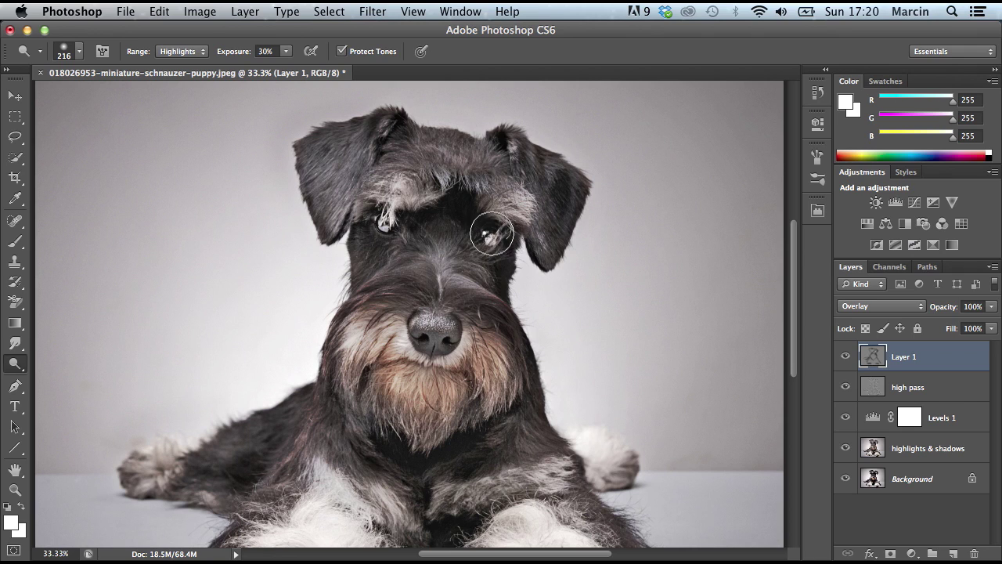
Dodge in Midtones range to lighten the forehead, ear, cheeks, brow and chest fur.
{"action": "left_click", "coordinate": [181, 50]}
{"action": "left_click", "coordinate": [187, 41]}
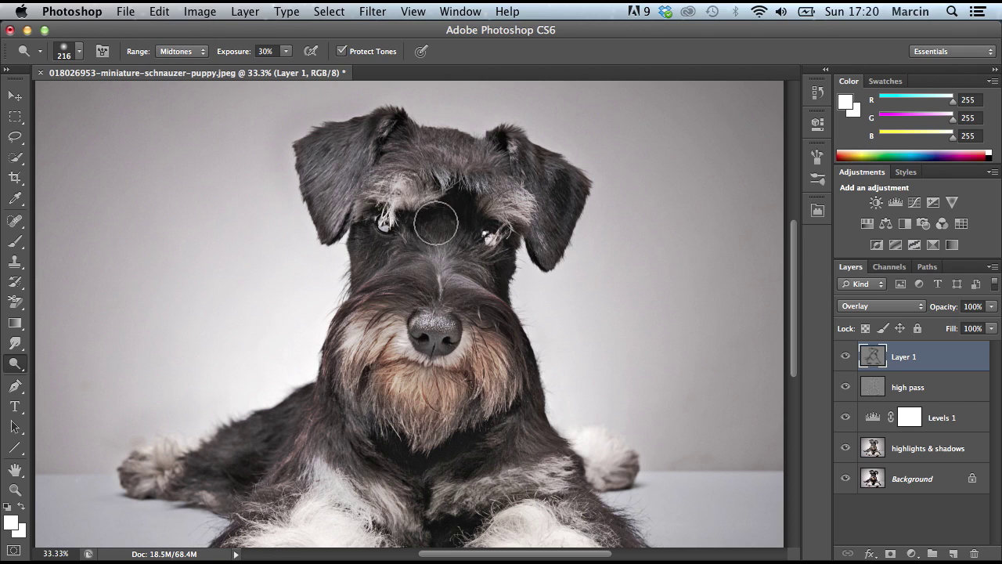
{"action": "mouse_move", "coordinate": [381, 197]}
{"action": "left_mouse_down"}
{"action": "mouse_move", "coordinate": [362, 168]}
{"action": "mouse_move", "coordinate": [317, 218]}
{"action": "mouse_move", "coordinate": [341, 166]}
{"action": "mouse_move", "coordinate": [501, 188]}
{"action": "mouse_move", "coordinate": [470, 181]}
{"action": "mouse_move", "coordinate": [505, 168]}
{"action": "mouse_move", "coordinate": [570, 254]}
{"action": "mouse_move", "coordinate": [470, 151]}
{"action": "mouse_move", "coordinate": [442, 152]}
{"action": "mouse_move", "coordinate": [460, 222]}
{"action": "mouse_move", "coordinate": [440, 240]}
{"action": "mouse_move", "coordinate": [486, 327]}
{"action": "mouse_move", "coordinate": [350, 278]}
{"action": "mouse_move", "coordinate": [421, 273]}
{"action": "mouse_move", "coordinate": [505, 368]}
{"action": "mouse_move", "coordinate": [412, 429]}
{"action": "left_mouse_up"}
{"action": "mouse_move", "coordinate": [368, 333]}
{"action": "left_mouse_down"}
{"action": "mouse_move", "coordinate": [339, 328]}
{"action": "mouse_move", "coordinate": [380, 331]}
{"action": "mouse_move", "coordinate": [439, 313]}
{"action": "mouse_move", "coordinate": [491, 387]}
{"action": "mouse_move", "coordinate": [470, 325]}
{"action": "mouse_move", "coordinate": [516, 400]}
{"action": "mouse_move", "coordinate": [370, 419]}
{"action": "mouse_move", "coordinate": [373, 314]}
{"action": "mouse_move", "coordinate": [367, 454]}
{"action": "left_mouse_up"}
{"action": "mouse_move", "coordinate": [459, 268]}
{"action": "left_mouse_down"}
{"action": "mouse_move", "coordinate": [440, 248]}
{"action": "mouse_move", "coordinate": [527, 296]}
{"action": "mouse_move", "coordinate": [483, 272]}
{"action": "mouse_move", "coordinate": [490, 254]}
{"action": "mouse_move", "coordinate": [406, 259]}
{"action": "mouse_move", "coordinate": [407, 249]}
{"action": "mouse_move", "coordinate": [336, 252]}
{"action": "left_mouse_up"}
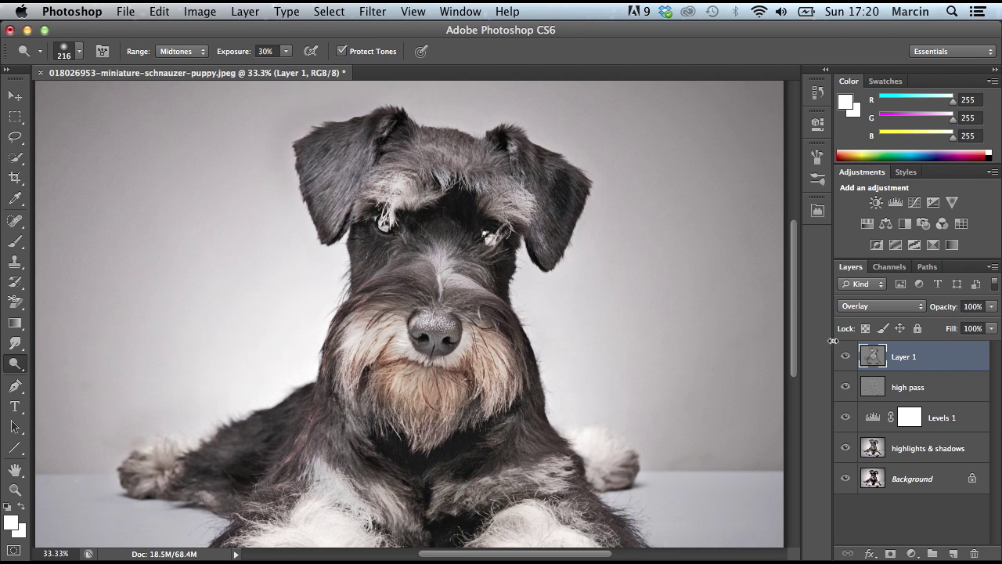
{"action": "left_click_drag", "start_coordinate": [793, 298], "coordinate": [794, 354]}
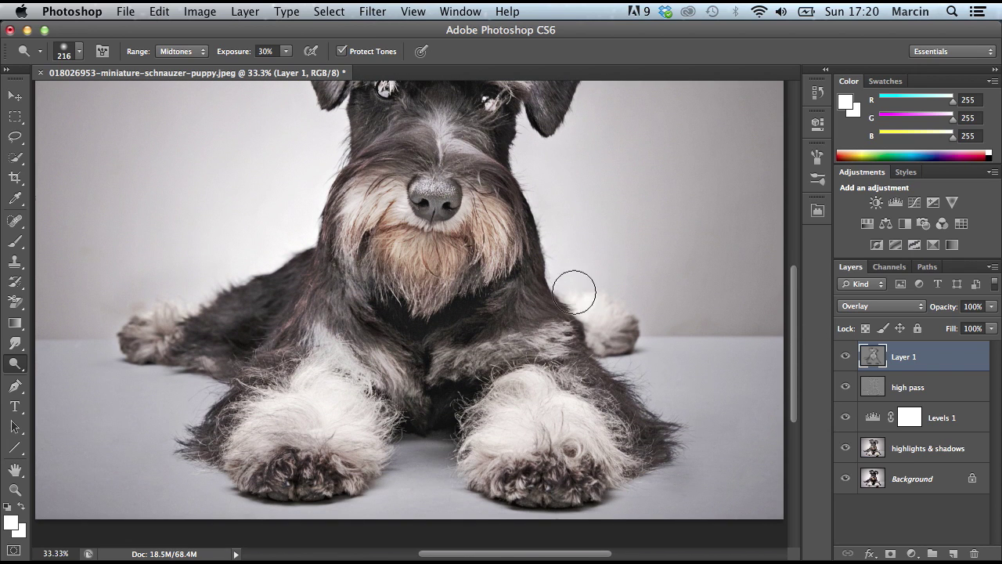
{"action": "mouse_move", "coordinate": [486, 346]}
{"action": "left_mouse_down"}
{"action": "mouse_move", "coordinate": [524, 251]}
{"action": "mouse_move", "coordinate": [509, 370]}
{"action": "mouse_move", "coordinate": [425, 263]}
{"action": "mouse_move", "coordinate": [345, 226]}
{"action": "mouse_move", "coordinate": [418, 292]}
{"action": "mouse_move", "coordinate": [499, 256]}
{"action": "mouse_move", "coordinate": [454, 302]}
{"action": "mouse_move", "coordinate": [326, 310]}
{"action": "mouse_move", "coordinate": [354, 337]}
{"action": "mouse_move", "coordinate": [372, 396]}
{"action": "mouse_move", "coordinate": [364, 362]}
{"action": "mouse_move", "coordinate": [422, 394]}
{"action": "mouse_move", "coordinate": [531, 324]}
{"action": "mouse_move", "coordinate": [395, 381]}
{"action": "mouse_move", "coordinate": [451, 366]}
{"action": "mouse_move", "coordinate": [390, 371]}
{"action": "mouse_move", "coordinate": [467, 313]}
{"action": "mouse_move", "coordinate": [627, 433]}
{"action": "mouse_move", "coordinate": [550, 340]}
{"action": "mouse_move", "coordinate": [643, 447]}
{"action": "mouse_move", "coordinate": [298, 385]}
{"action": "mouse_move", "coordinate": [317, 344]}
{"action": "mouse_move", "coordinate": [259, 401]}
{"action": "mouse_move", "coordinate": [297, 346]}
{"action": "mouse_move", "coordinate": [203, 417]}
{"action": "mouse_move", "coordinate": [272, 329]}
{"action": "mouse_move", "coordinate": [315, 300]}
{"action": "mouse_move", "coordinate": [383, 353]}
{"action": "mouse_move", "coordinate": [450, 430]}
{"action": "mouse_move", "coordinate": [468, 404]}
{"action": "mouse_move", "coordinate": [553, 386]}
{"action": "mouse_move", "coordinate": [490, 420]}
{"action": "mouse_move", "coordinate": [545, 412]}
{"action": "mouse_move", "coordinate": [602, 441]}
{"action": "mouse_move", "coordinate": [538, 355]}
{"action": "mouse_move", "coordinate": [564, 305]}
{"action": "mouse_move", "coordinate": [479, 317]}
{"action": "left_mouse_up"}
Brighten both eyebrows and the left leg and chest fur, then fit the photo on screen.
{"action": "scroll", "coordinate": [486, 318], "scroll_direction": "up", "scroll_amount": 5}
{"action": "mouse_move", "coordinate": [498, 213]}
{"action": "left_mouse_down"}
{"action": "mouse_move", "coordinate": [538, 214]}
{"action": "mouse_move", "coordinate": [526, 235]}
{"action": "mouse_move", "coordinate": [399, 184]}
{"action": "mouse_move", "coordinate": [355, 212]}
{"action": "mouse_move", "coordinate": [348, 171]}
{"action": "mouse_move", "coordinate": [369, 136]}
{"action": "left_mouse_up"}
{"action": "mouse_move", "coordinate": [218, 444]}
{"action": "left_mouse_down"}
{"action": "mouse_move", "coordinate": [165, 474]}
{"action": "mouse_move", "coordinate": [362, 431]}
{"action": "mouse_move", "coordinate": [356, 386]}
{"action": "mouse_move", "coordinate": [334, 391]}
{"action": "mouse_move", "coordinate": [267, 491]}
{"action": "mouse_move", "coordinate": [301, 433]}
{"action": "mouse_move", "coordinate": [253, 523]}
{"action": "left_mouse_up"}
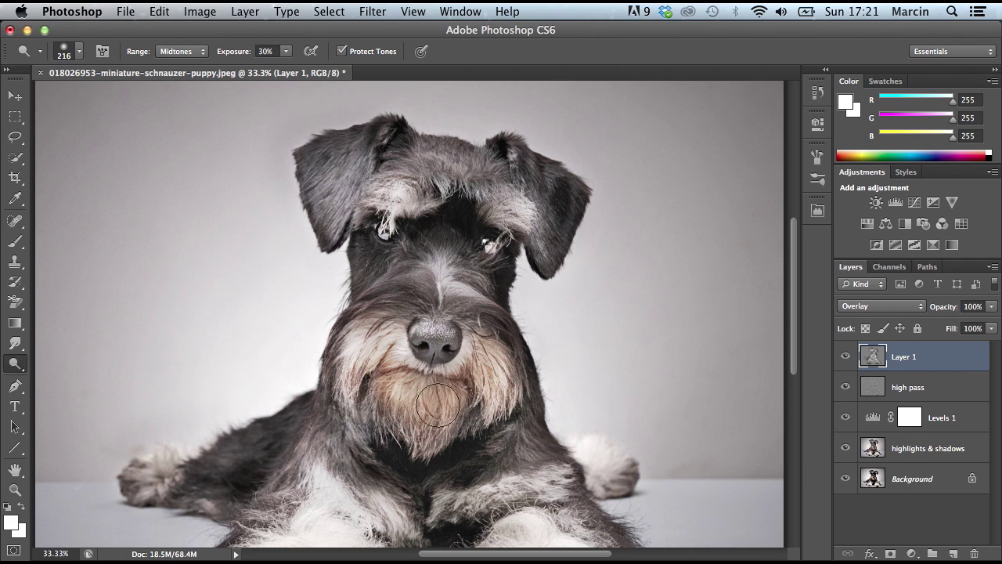
{"action": "key", "text": "super+minus"}
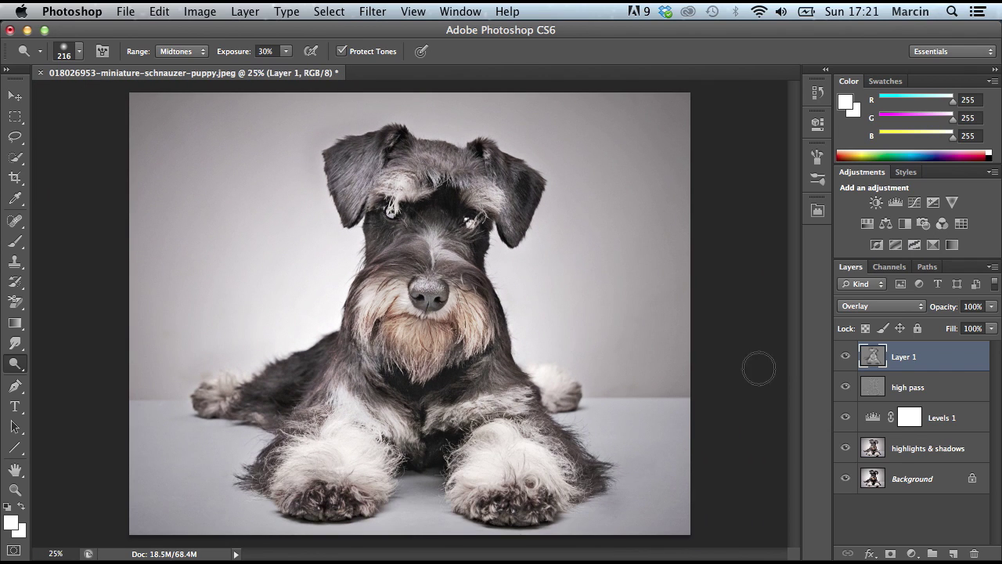
Toggle Layer 1 off and on to compare the dodging, then return to the Move tool.
{"action": "left_click", "coordinate": [844, 359]}
{"action": "left_click", "coordinate": [845, 359]}
{"action": "left_click", "coordinate": [844, 358]}
{"action": "left_click", "coordinate": [845, 358]}
{"action": "left_click", "coordinate": [14, 96]}
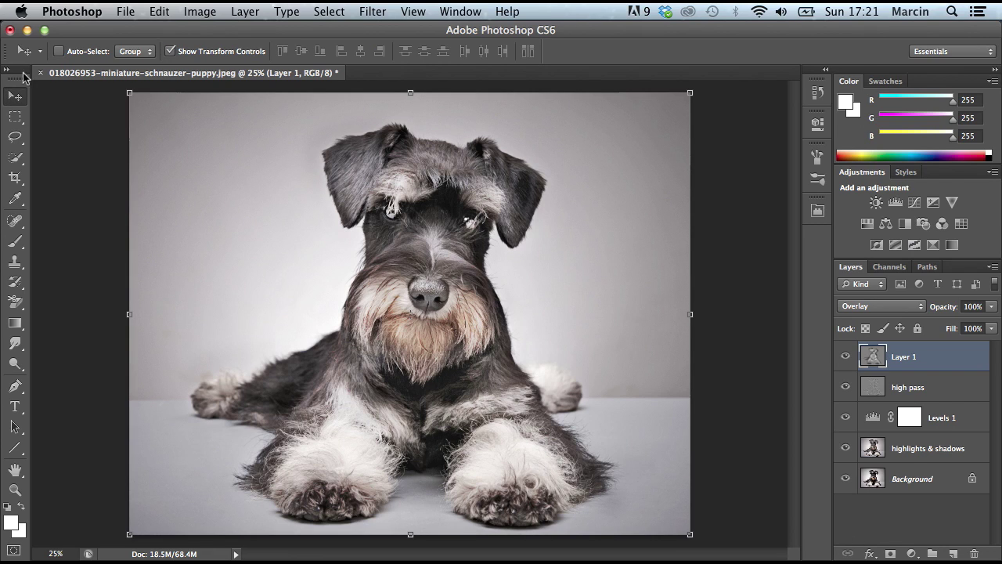
{"action": "left_click", "coordinate": [15, 116]}
{"action": "left_click", "coordinate": [15, 100]}
Add a Color Balance adjustment layer with Midtones Cyan-Red -8 and Yellow-Blue -7.
{"action": "left_click", "coordinate": [912, 554]}
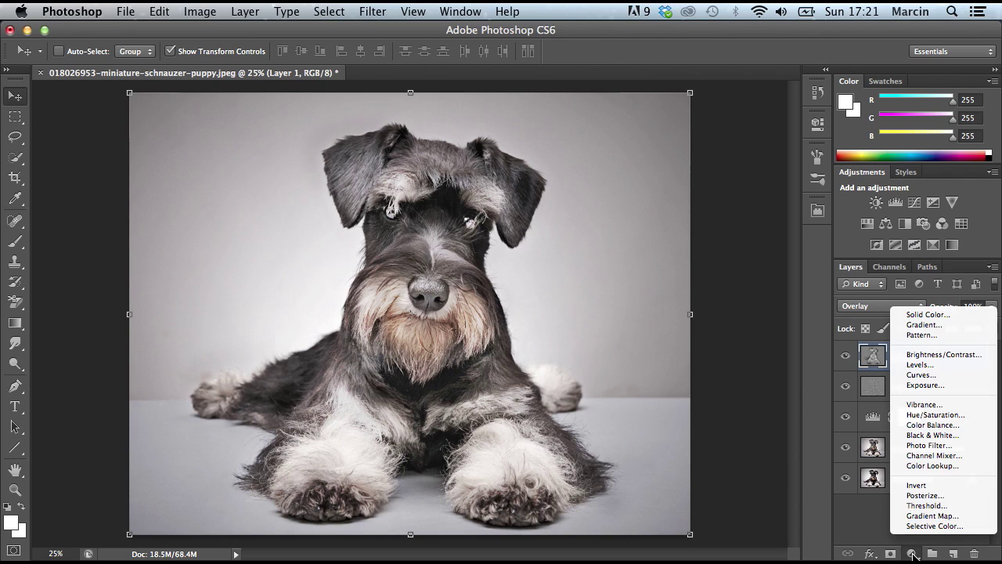
{"action": "left_click", "coordinate": [920, 425]}
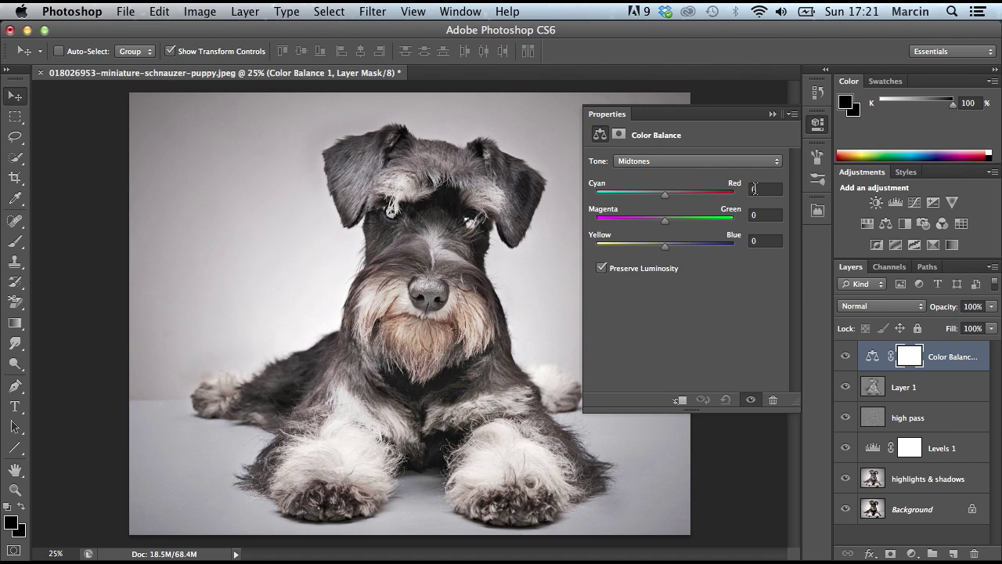
{"action": "left_click_drag", "start_coordinate": [663, 201], "coordinate": [656, 202]}
{"action": "left_click_drag", "start_coordinate": [664, 246], "coordinate": [658, 250]}
Shift the Highlights toward cyan with Yellow-Blue at -6, then collapse the Color Balance settings.
{"action": "left_click", "coordinate": [660, 160]}
{"action": "left_click", "coordinate": [660, 170]}
{"action": "left_click_drag", "start_coordinate": [664, 194], "coordinate": [659, 196]}
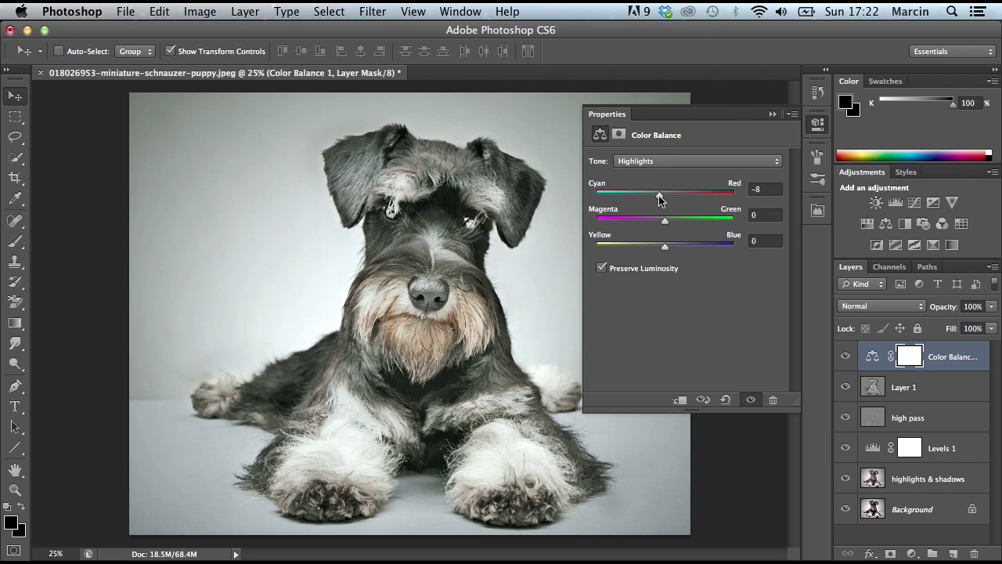
{"action": "left_click_drag", "start_coordinate": [664, 252], "coordinate": [661, 252]}
{"action": "left_click", "coordinate": [772, 115]}
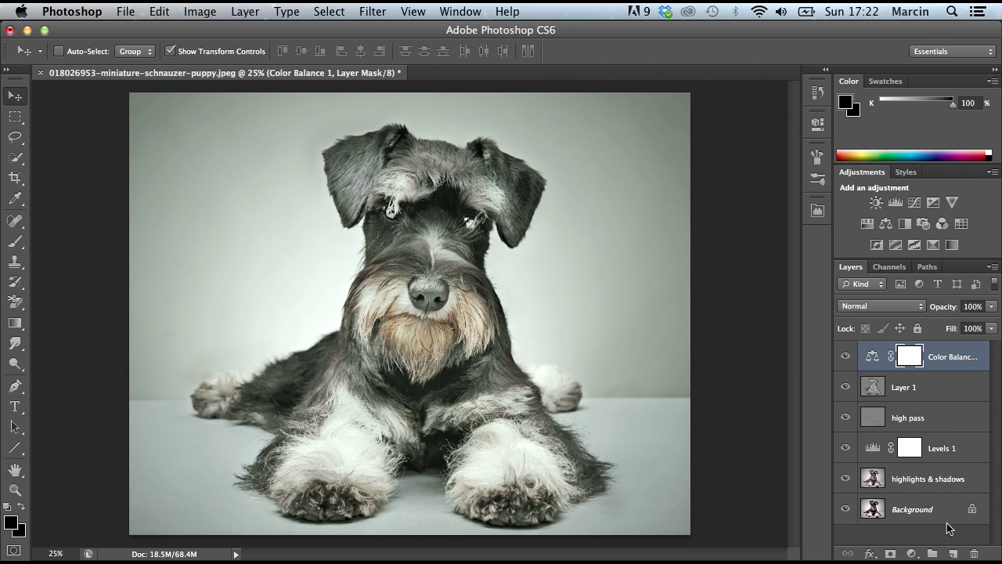
Add a Hue/Saturation layer with Saturation -20, then stamp all visible layers into Layer 2.
{"action": "left_click", "coordinate": [912, 554]}
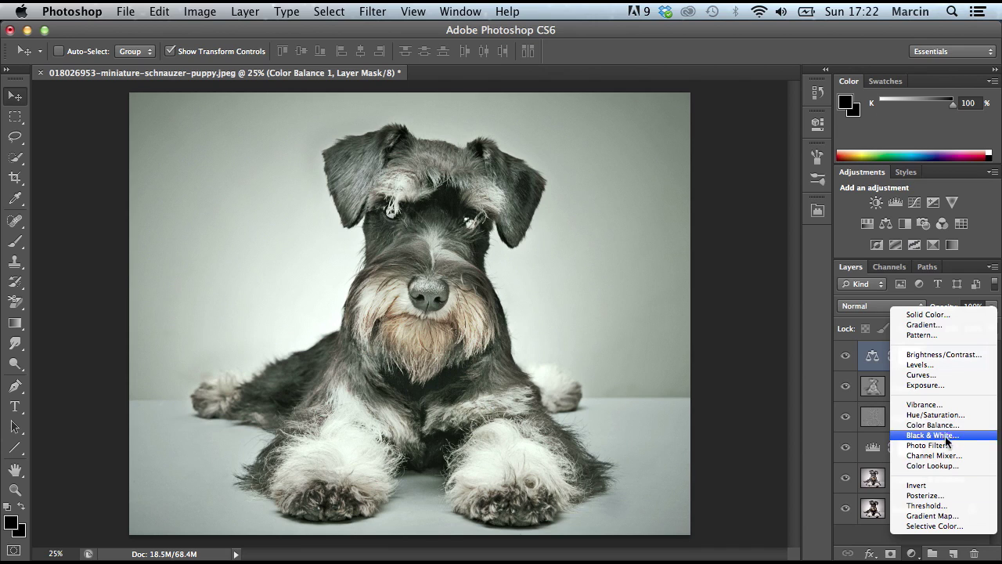
{"action": "left_click", "coordinate": [818, 123]}
{"action": "left_click", "coordinate": [753, 232]}
{"action": "type", "text": "-20"}
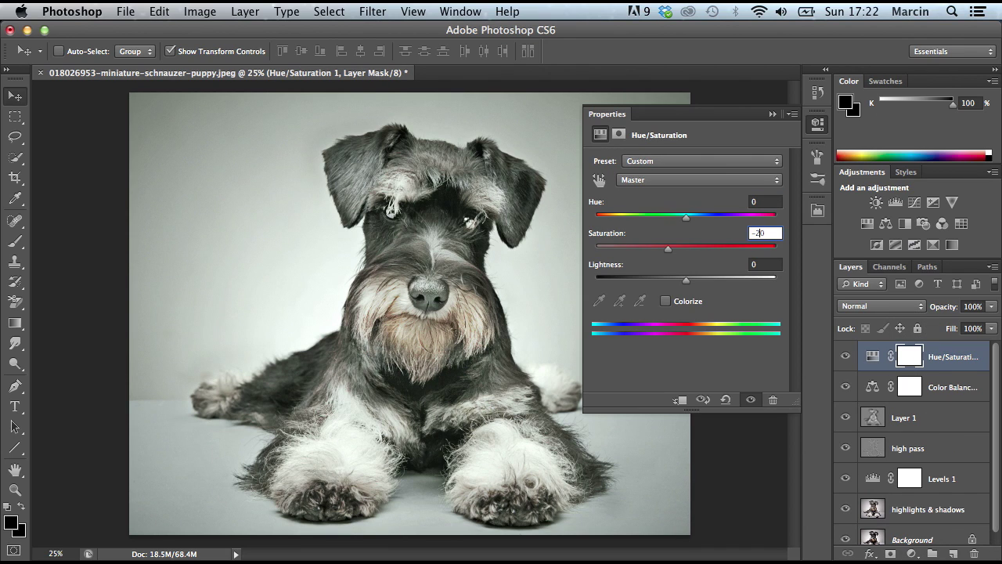
{"action": "left_click", "coordinate": [771, 114]}
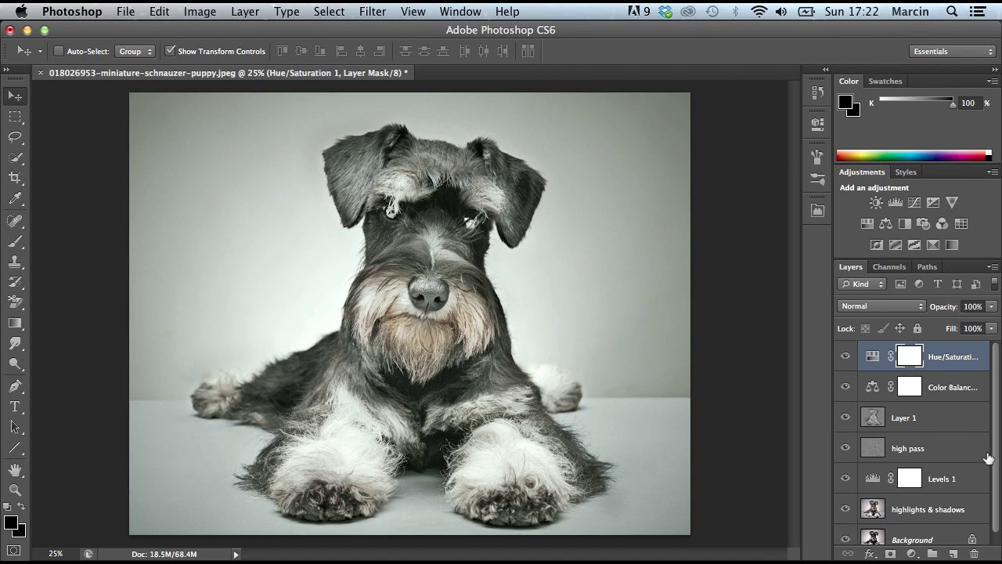
{"action": "key", "text": "super+alt+shift+e"}
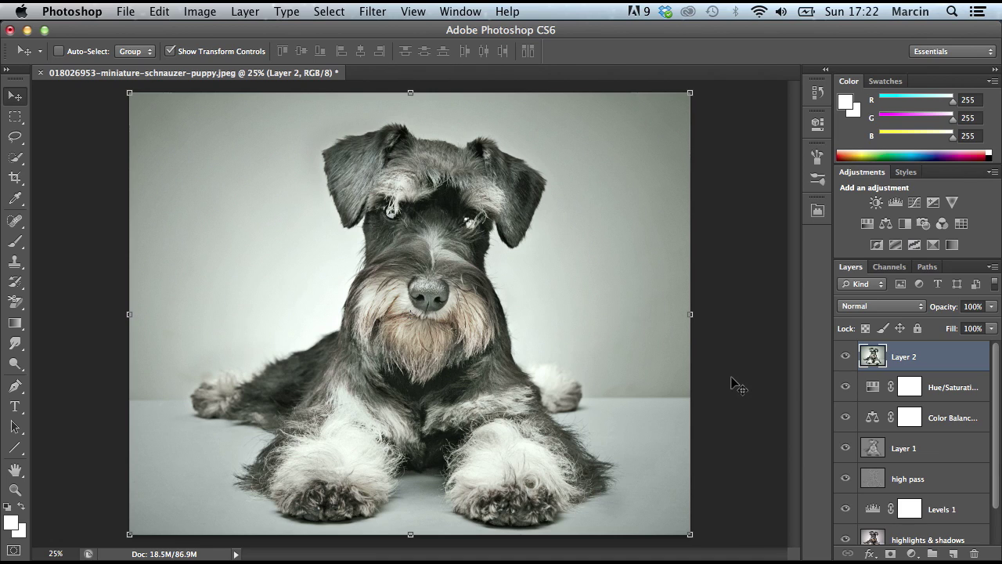
Apply a Lens Correction filter to Layer 2 with a Custom Vignette Amount of -100.
{"action": "left_click", "coordinate": [373, 12]}
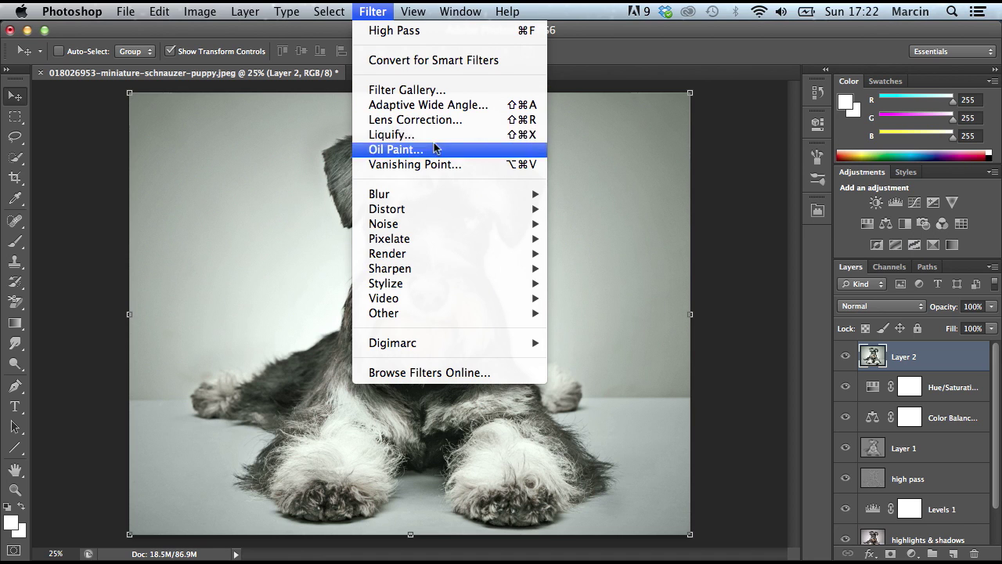
{"action": "left_click", "coordinate": [451, 126]}
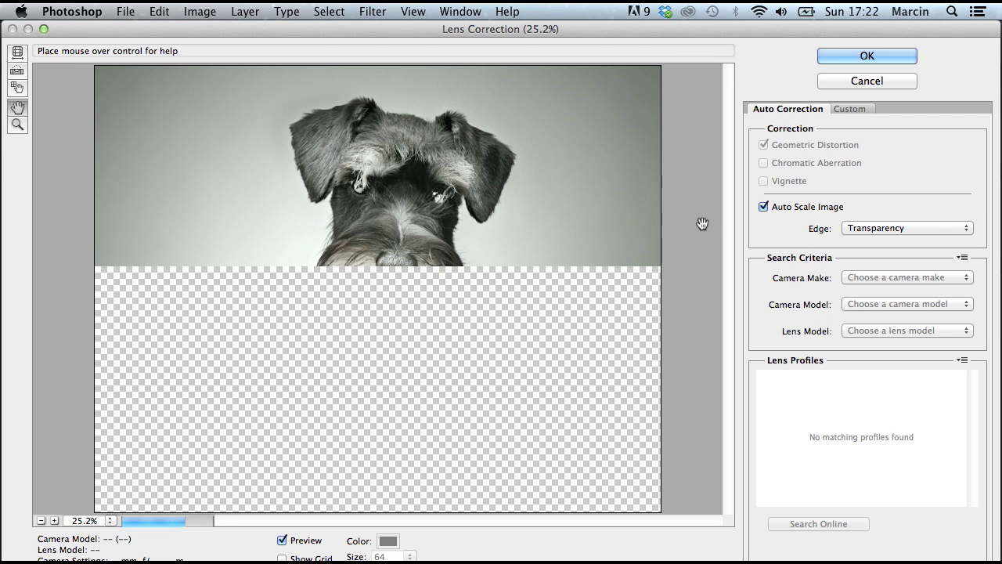
{"action": "left_click", "coordinate": [848, 109]}
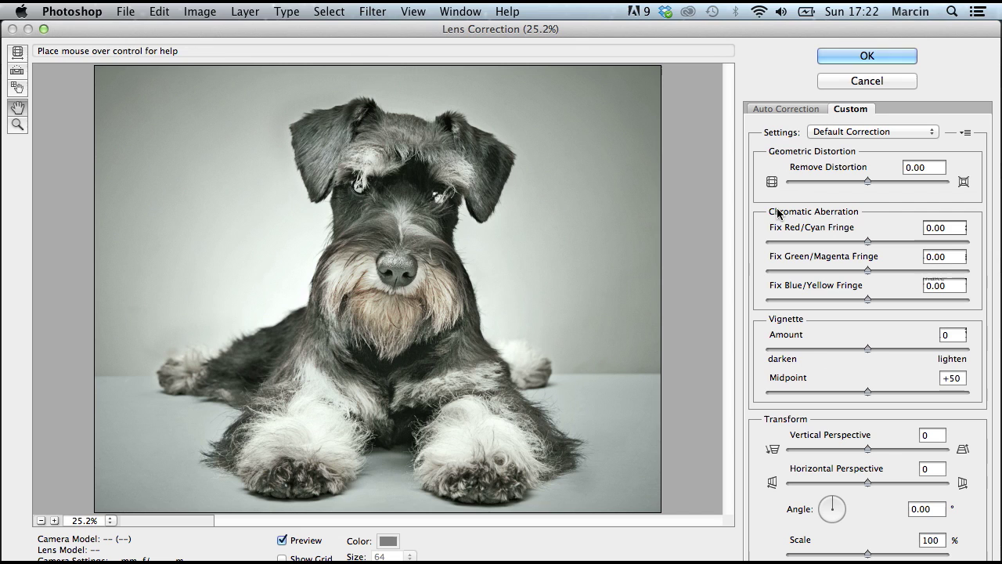
{"action": "left_click", "coordinate": [827, 349]}
{"action": "left_click_drag", "start_coordinate": [827, 348], "coordinate": [690, 347]}
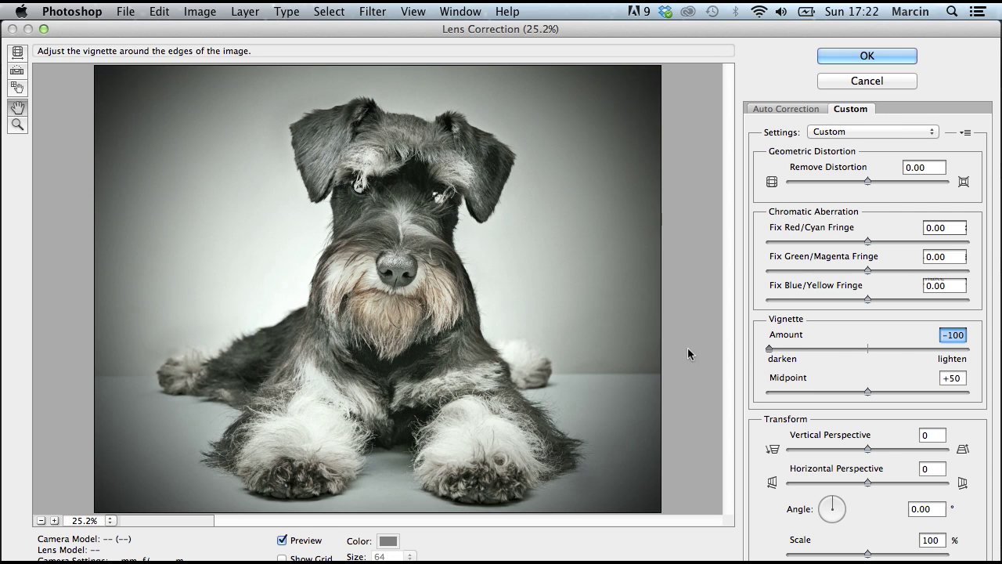
{"action": "key", "text": "super+z"}
{"action": "left_click_drag", "start_coordinate": [805, 347], "coordinate": [727, 347]}
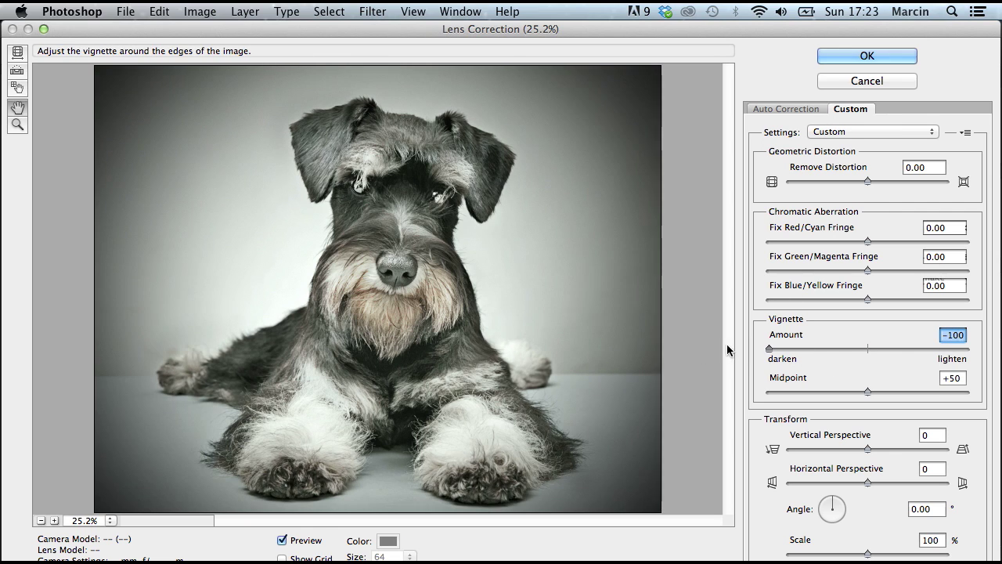
{"action": "left_click", "coordinate": [866, 56]}
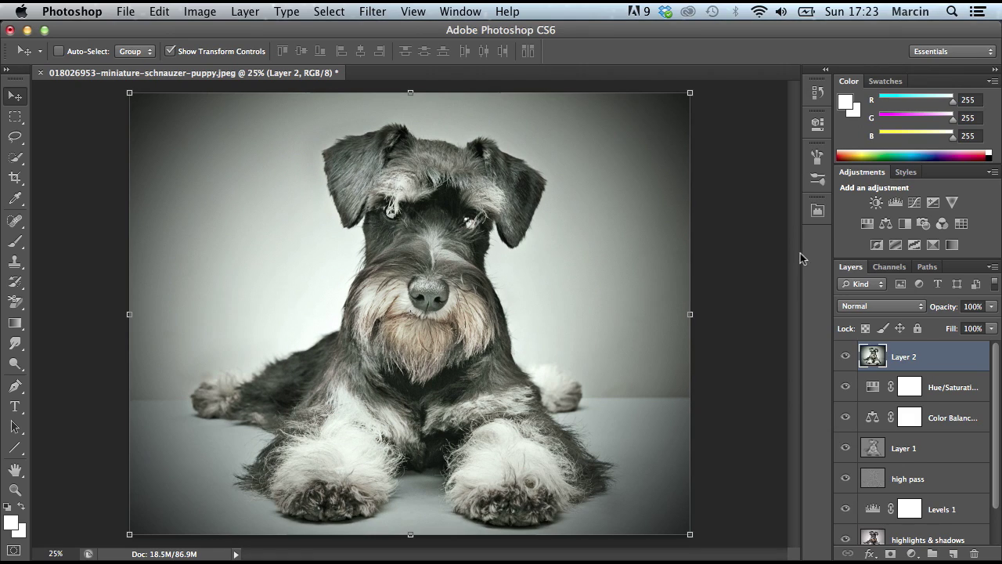
Toggle Layer 2 off and on to compare the vignette against the layers below.
{"action": "left_click", "coordinate": [844, 357]}
{"action": "left_click", "coordinate": [845, 357]}
{"action": "left_click", "coordinate": [15, 116]}
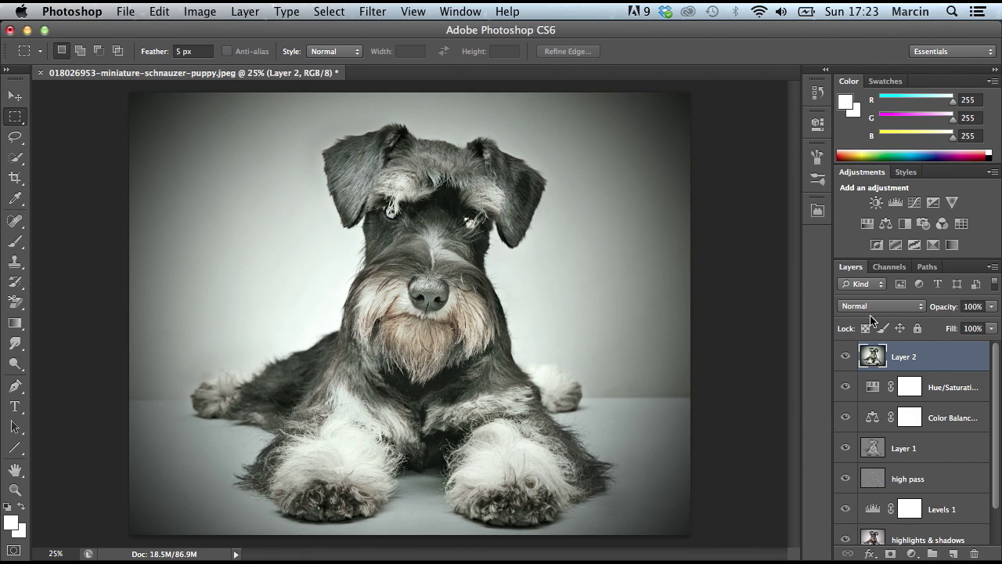
{"action": "left_click", "coordinate": [845, 357]}
{"action": "left_click", "coordinate": [845, 357]}
Duplicate the Background layer, move Background copy to the top, and hide it.
{"action": "scroll", "coordinate": [999, 381], "scroll_direction": "down", "scroll_amount": 2}
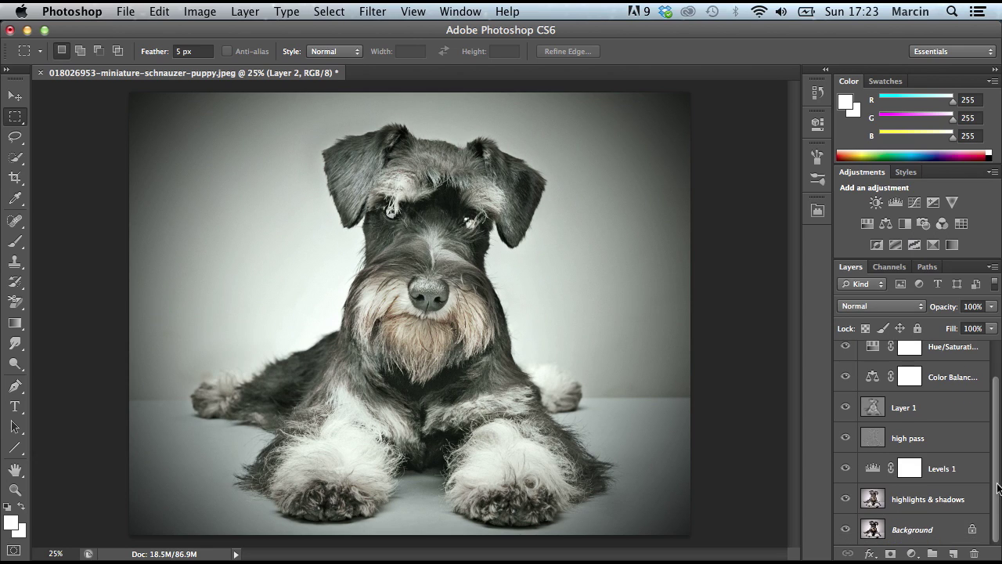
{"action": "right_click", "coordinate": [928, 529]}
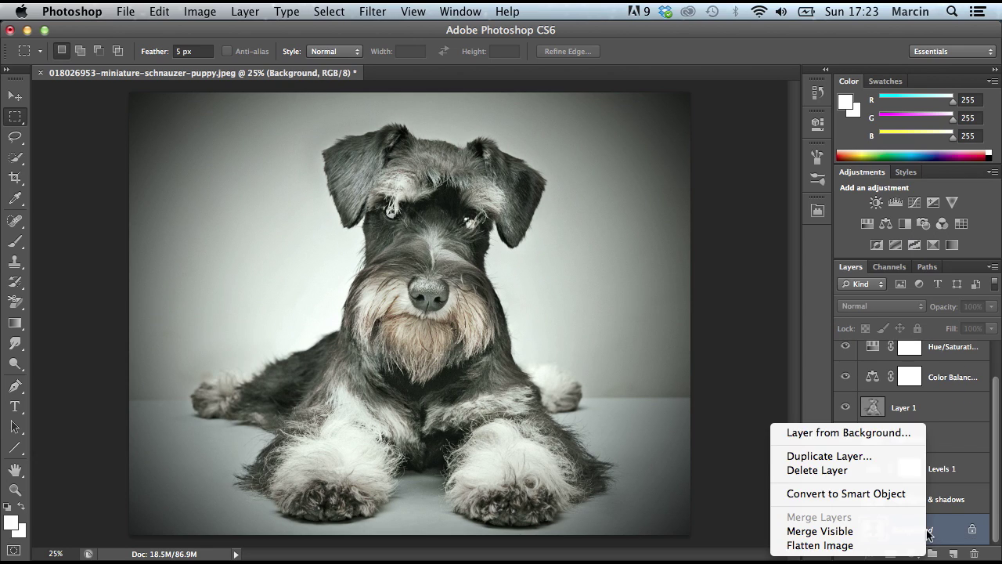
{"action": "left_click", "coordinate": [864, 456]}
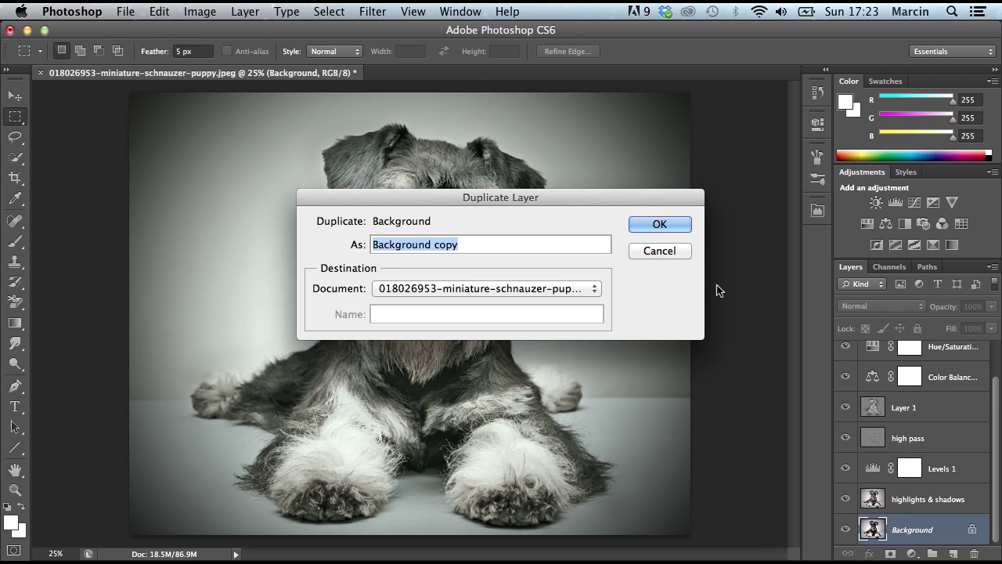
{"action": "left_click", "coordinate": [673, 229]}
{"action": "left_click_drag", "start_coordinate": [922, 534], "coordinate": [924, 364]}
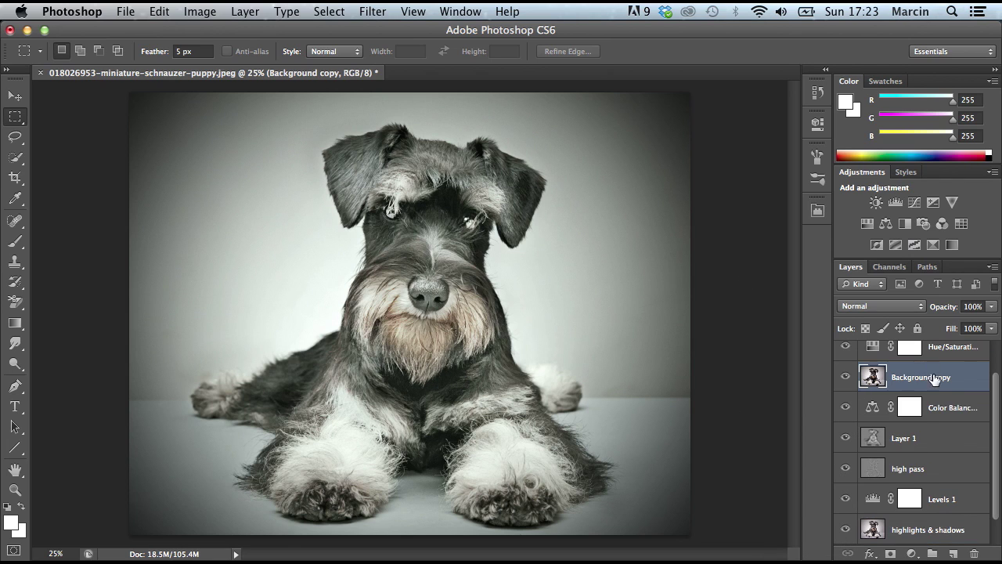
{"action": "scroll", "coordinate": [988, 415], "scroll_direction": "up", "scroll_amount": 1}
{"action": "left_click_drag", "start_coordinate": [947, 415], "coordinate": [940, 348]}
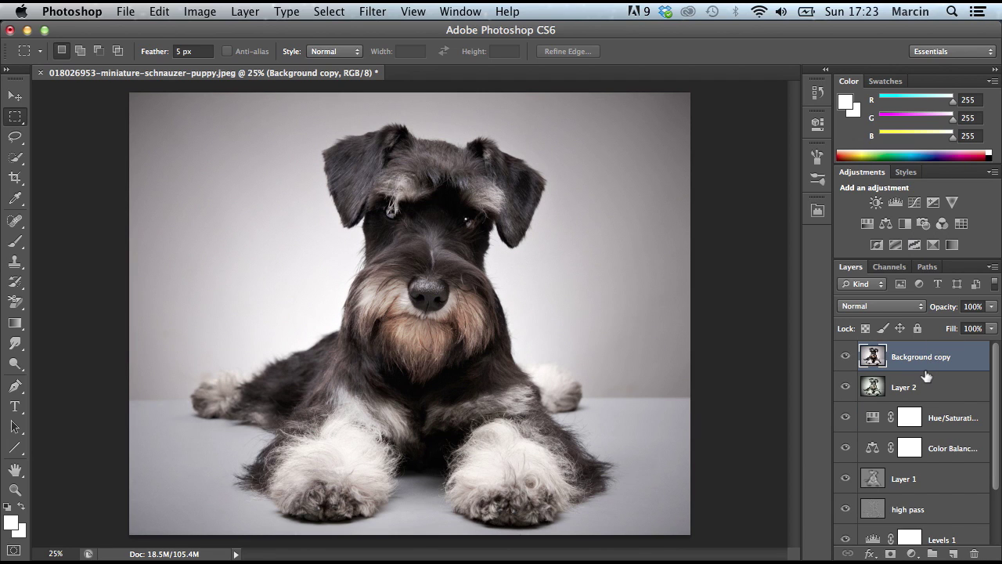
{"action": "left_click", "coordinate": [845, 357]}
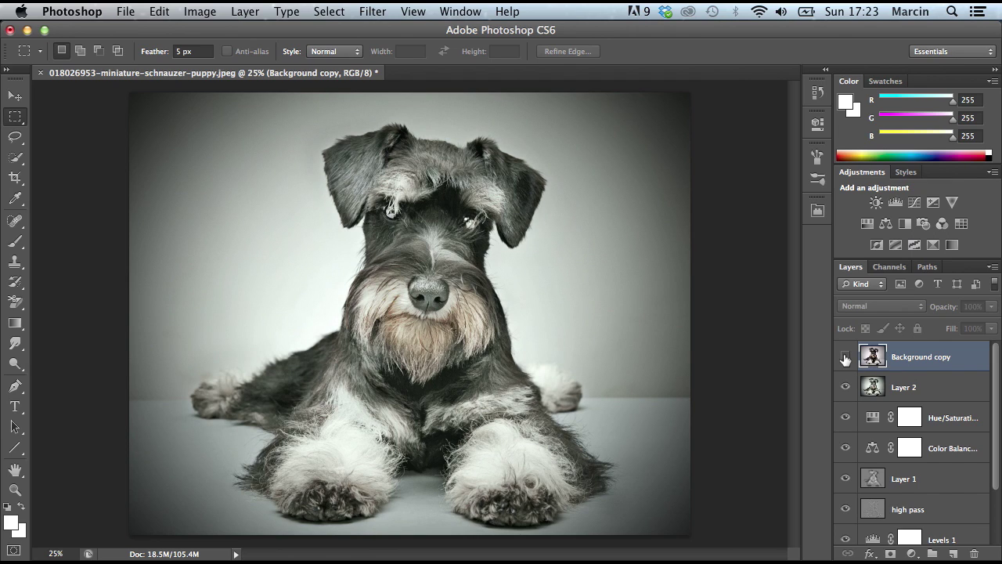